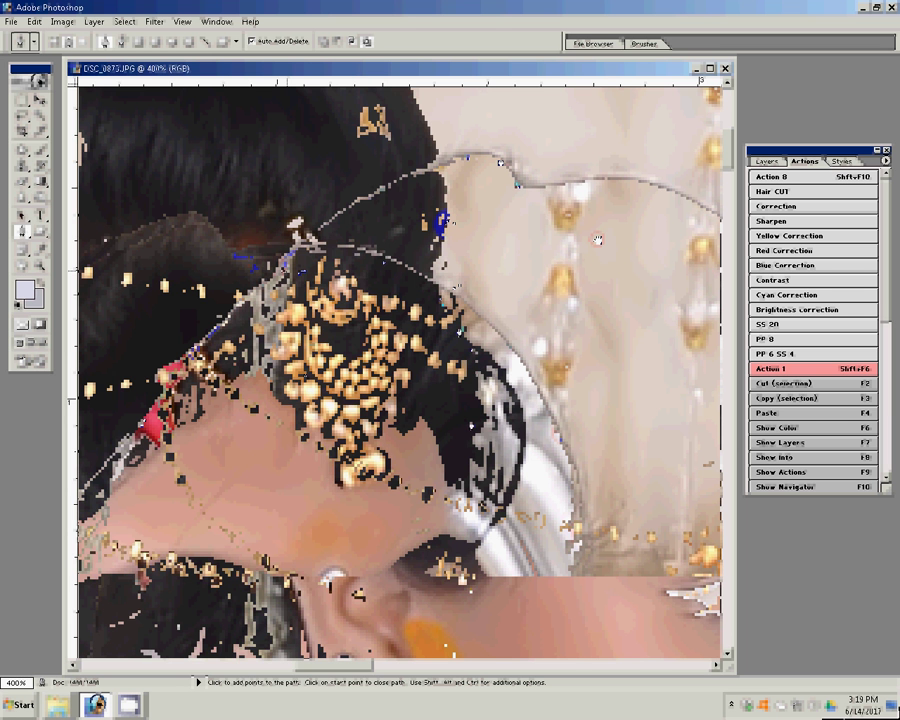
Place Pen anchors along the bride's hair outline at 400%, panning down to her lips and chin.
left_click(440, 281)
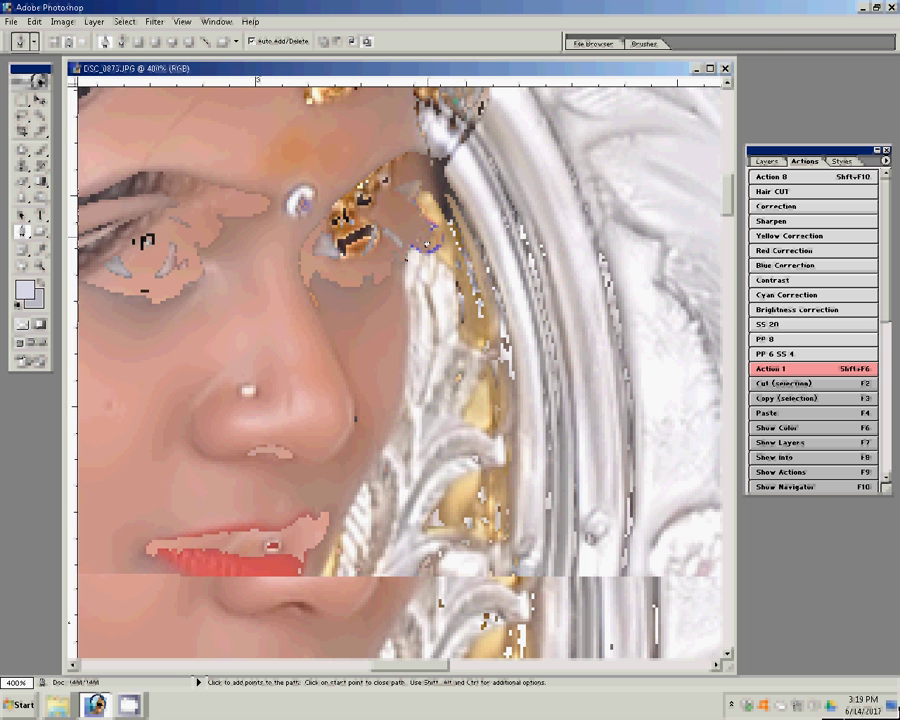
left_click_drag(425, 240, 448, 224)
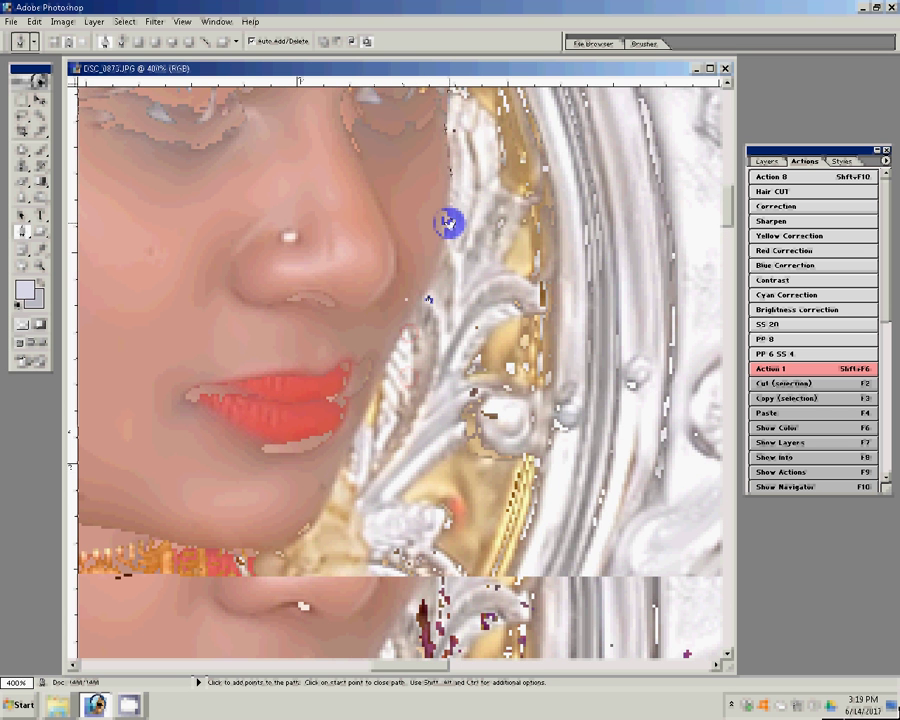
left_click_drag(346, 467, 350, 430)
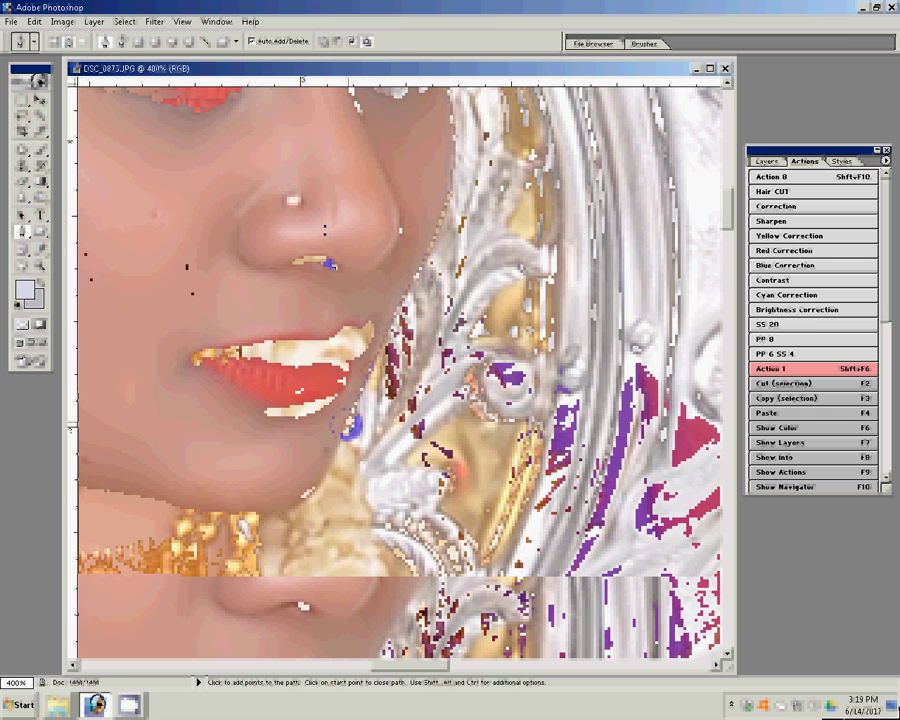
scroll(330, 265, "down", 3)
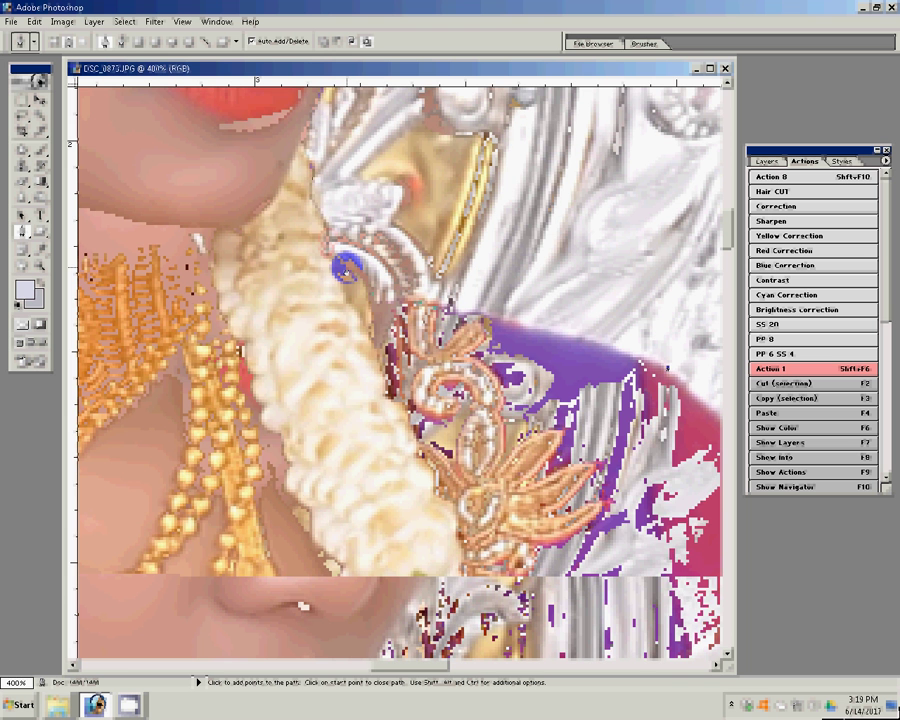
scroll(335, 300, "right", 5)
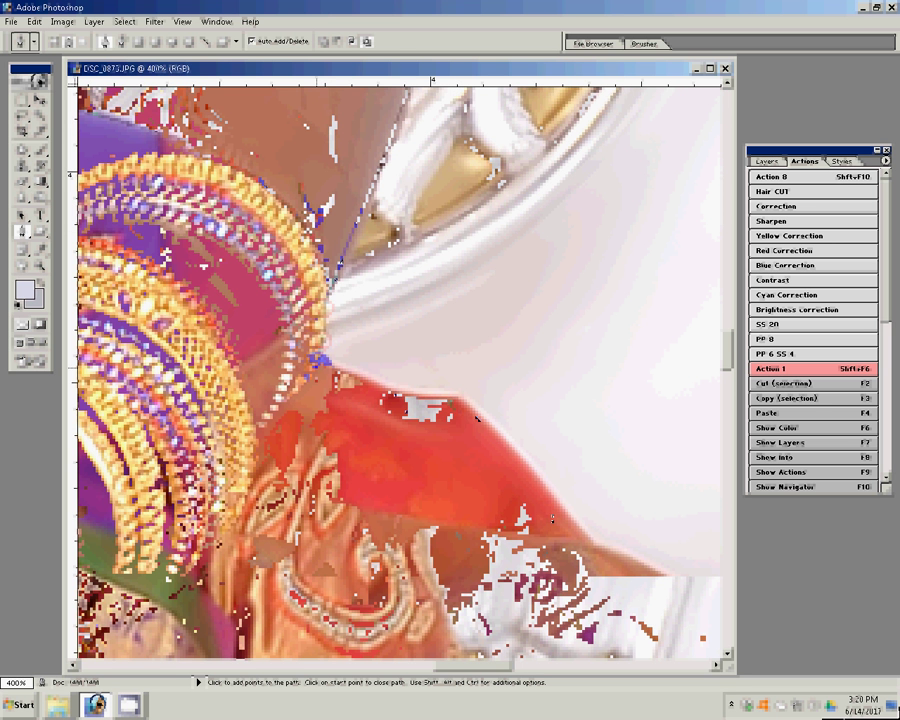
Add Pen anchor points along the bride's saree edge, panning the 400% view between them.
left_click(279, 264)
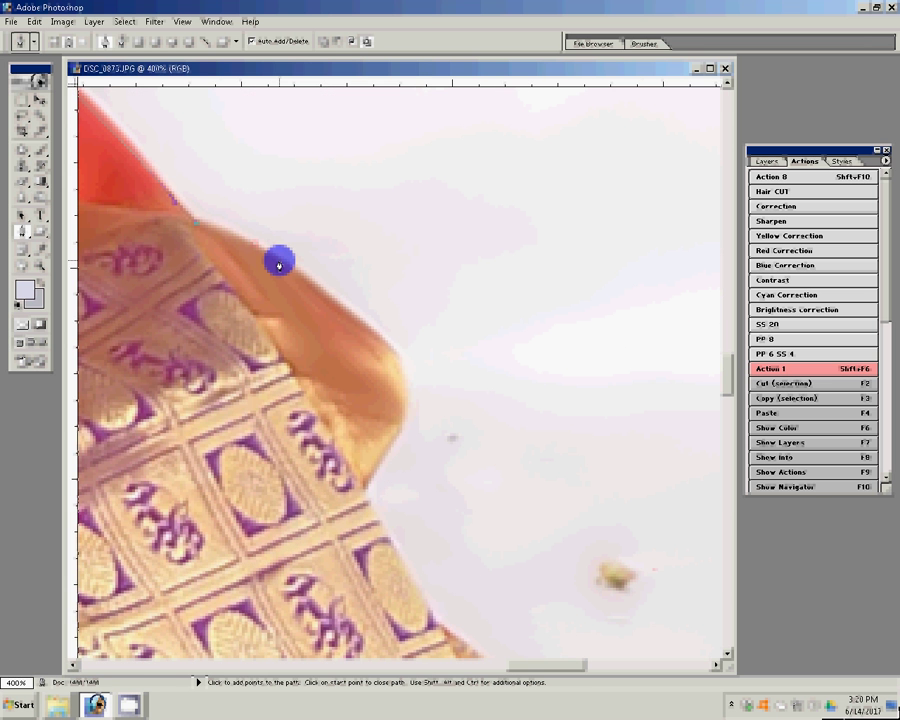
left_click(408, 384)
left_click(367, 474)
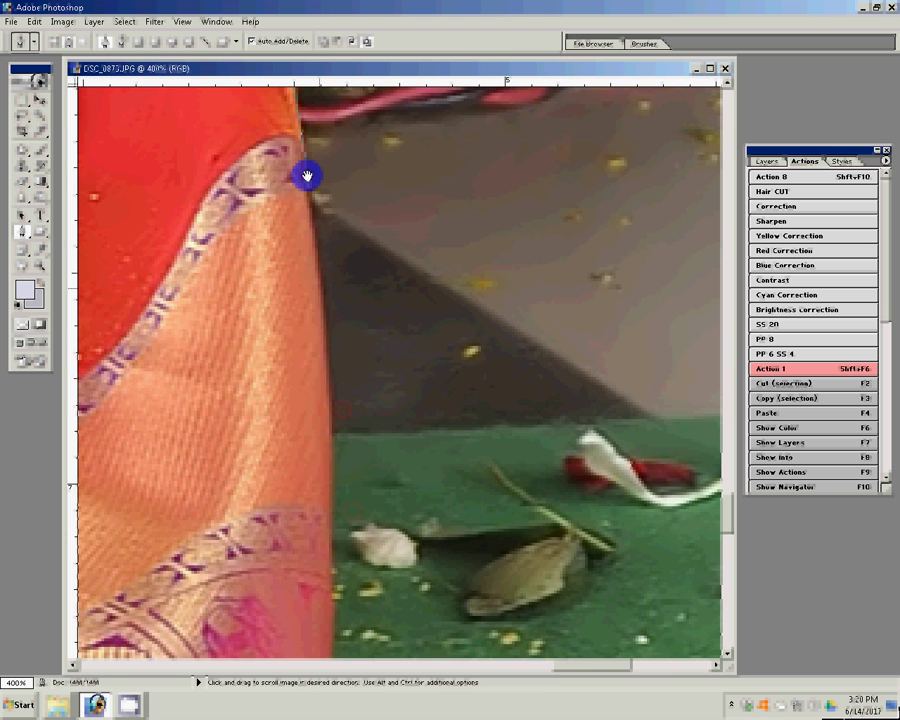
left_click_drag(332, 400, 305, 176)
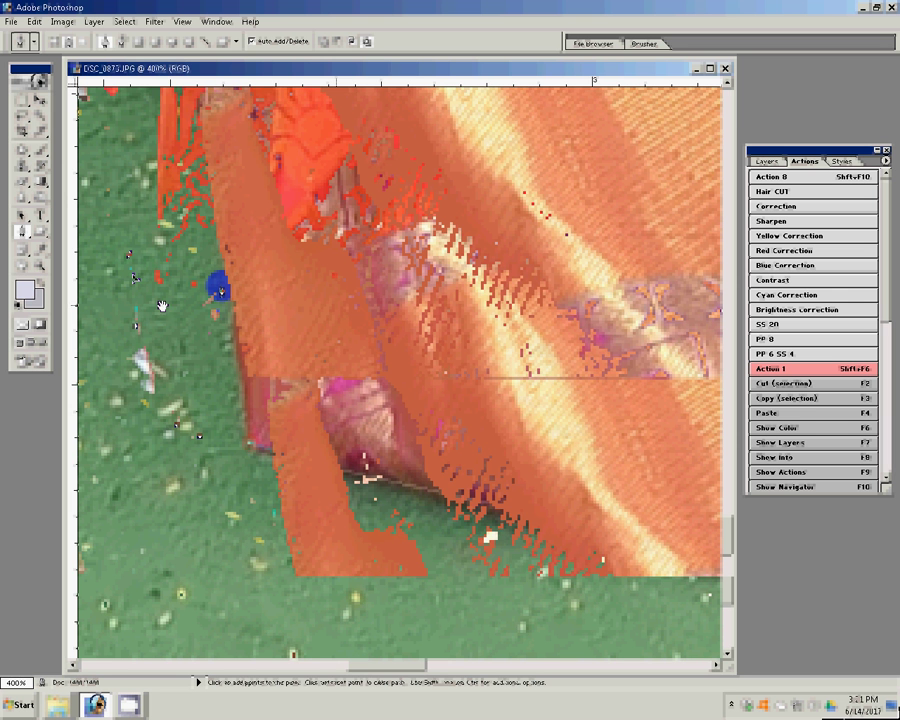
left_click(193, 355)
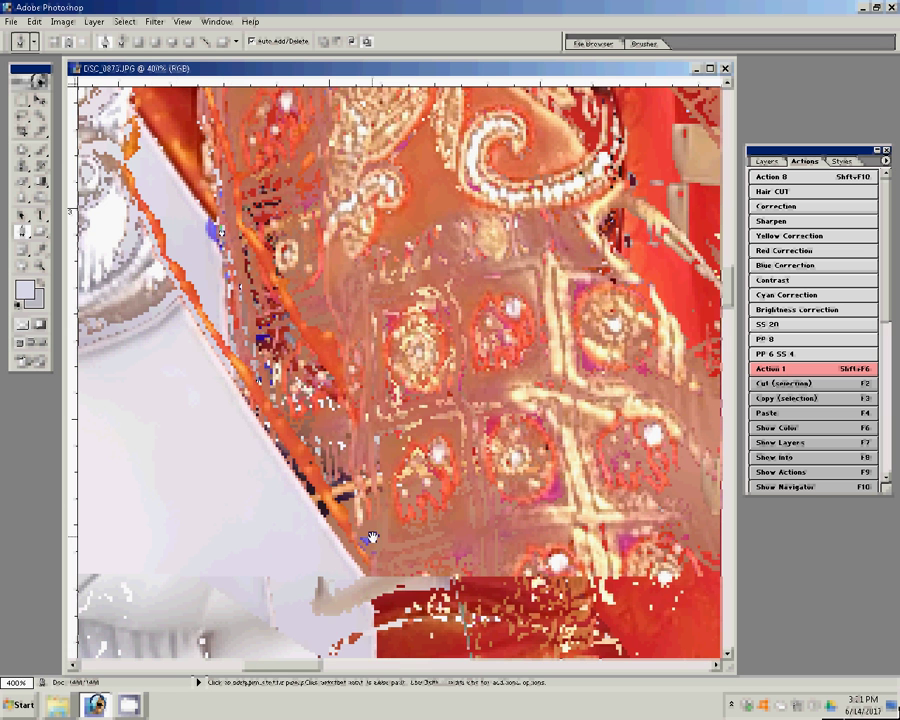
Extend the path down the saree, across the lap and hands, then up toward the jasmine garland.
left_click(243, 424)
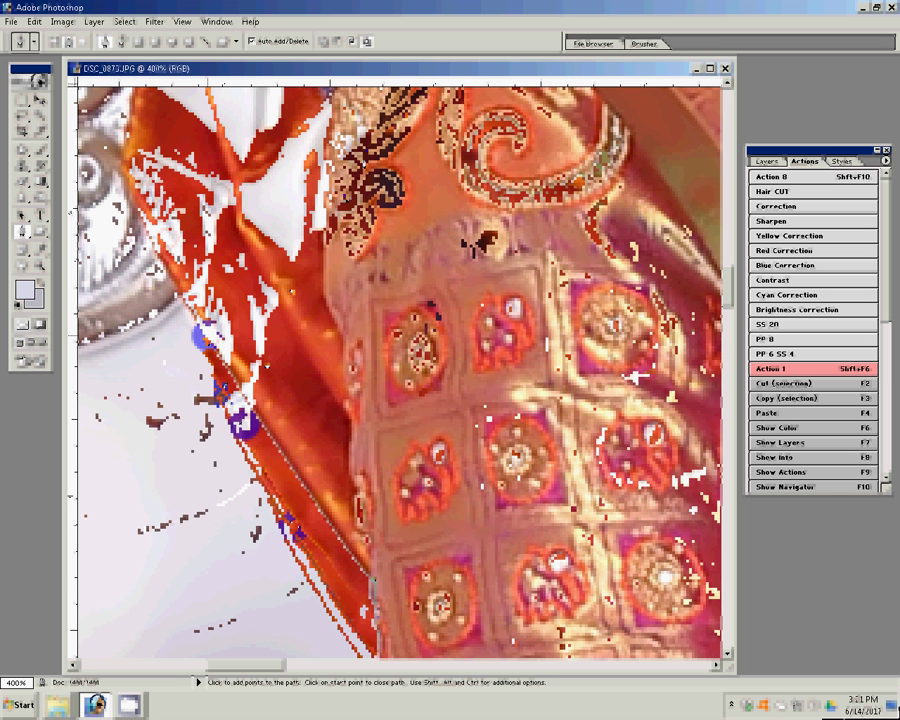
left_click(216, 555)
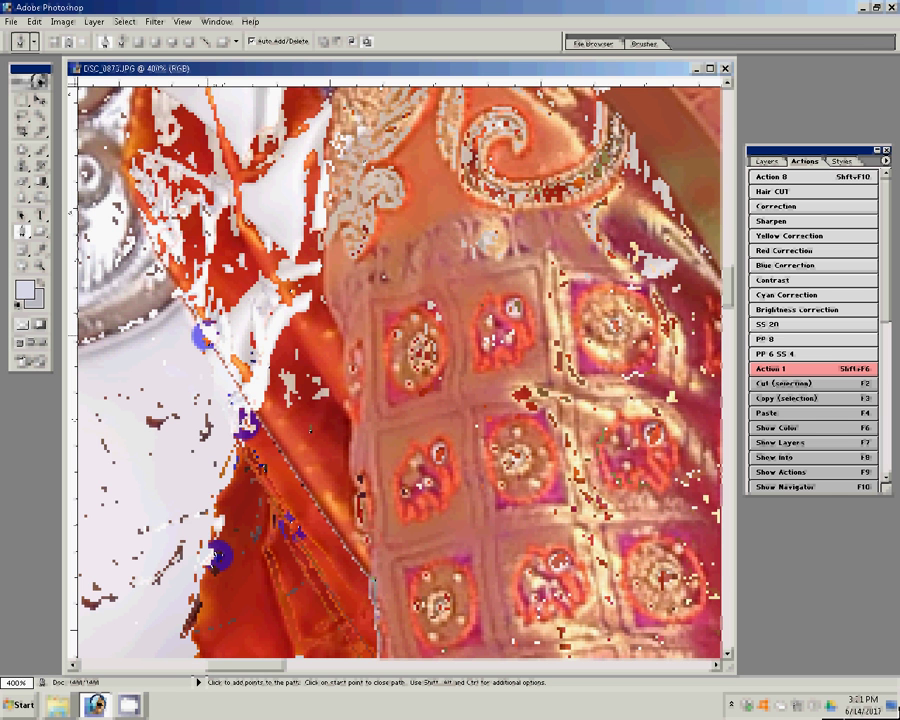
scroll(534, 354, "up", 3)
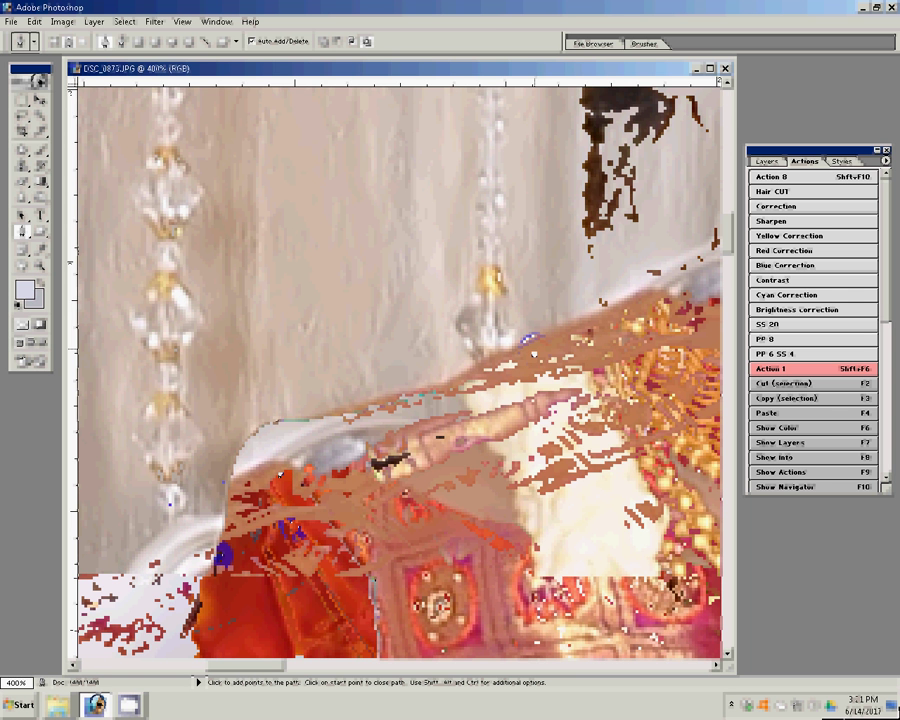
left_click(411, 452)
left_click(476, 428)
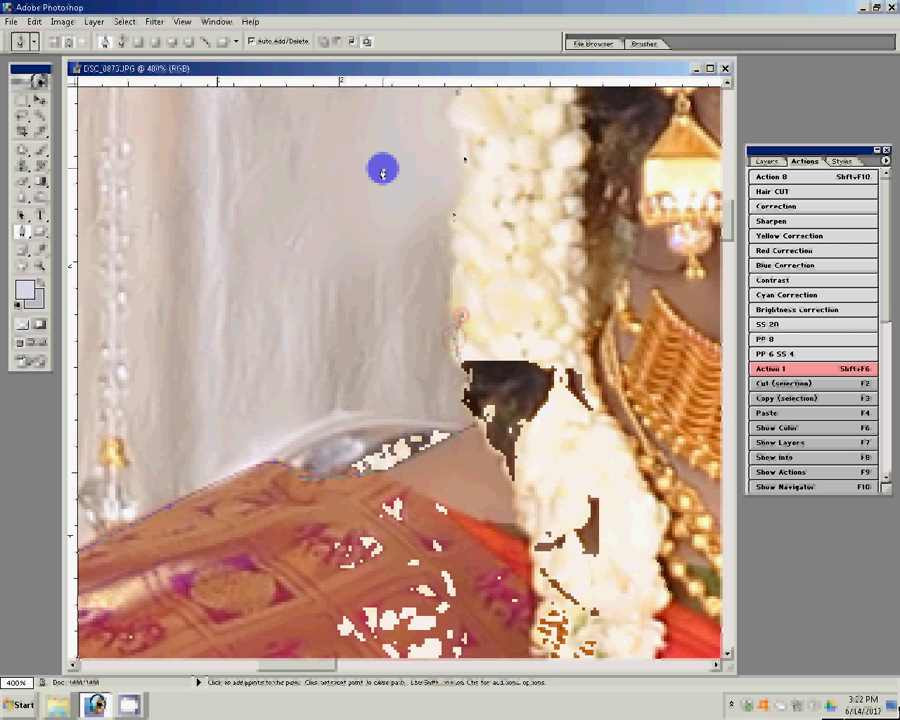
left_click_drag(383, 172, 327, 392)
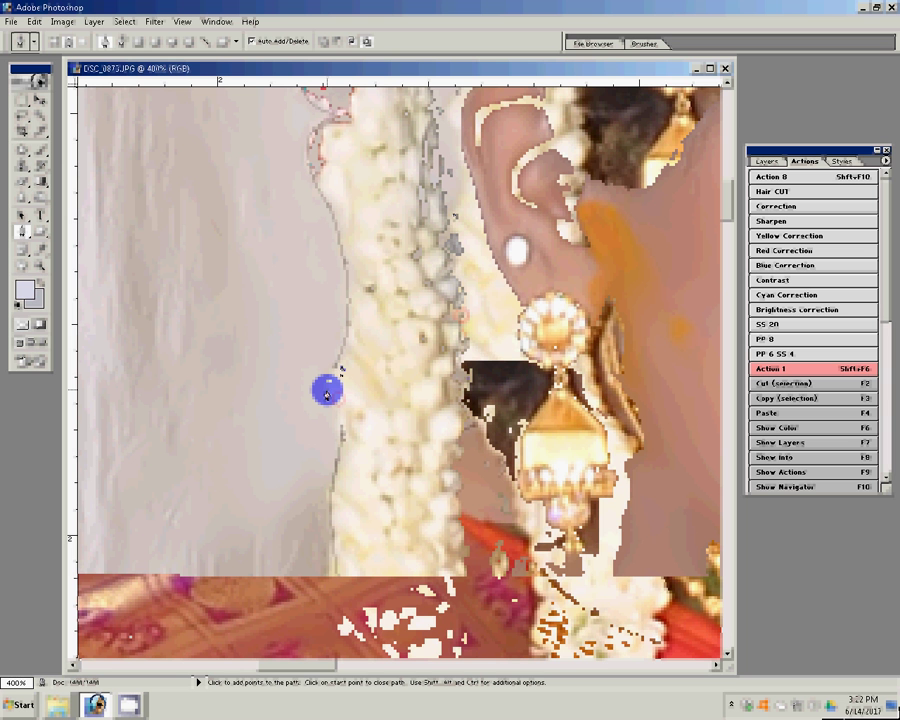
Load the traced path as a selection and copy the bride onto Layer 1 over transparency.
right_click(456, 216)
left_click(327, 392)
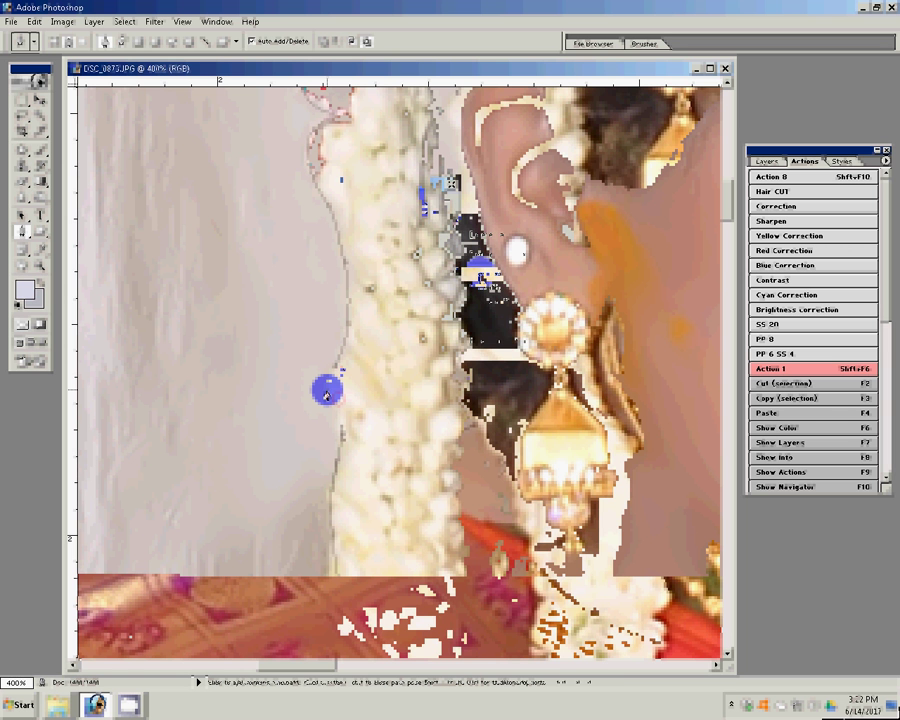
key("ctrl+Return")
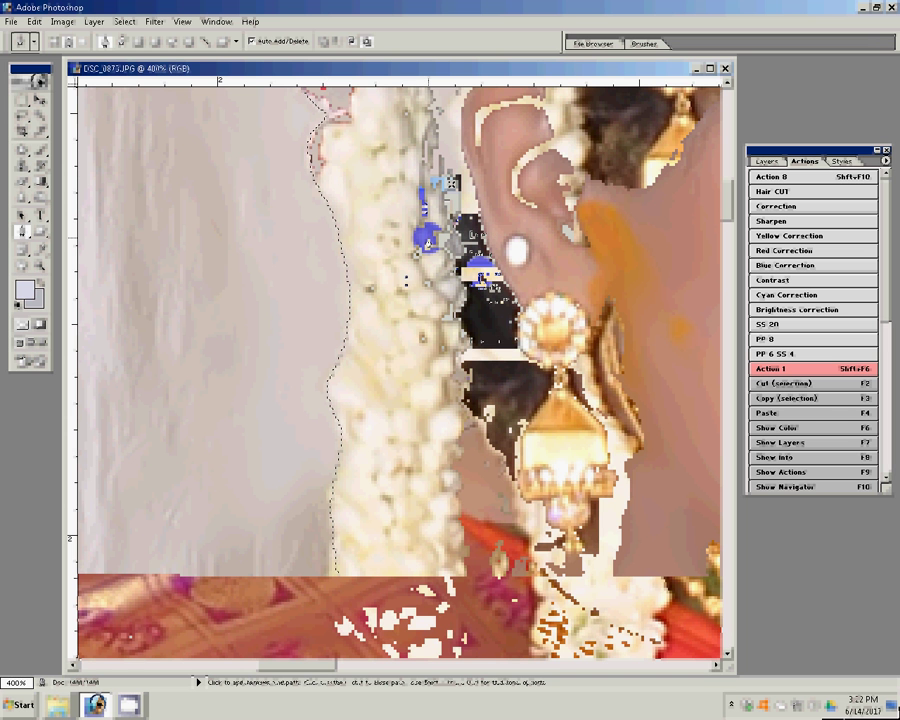
left_click(404, 292)
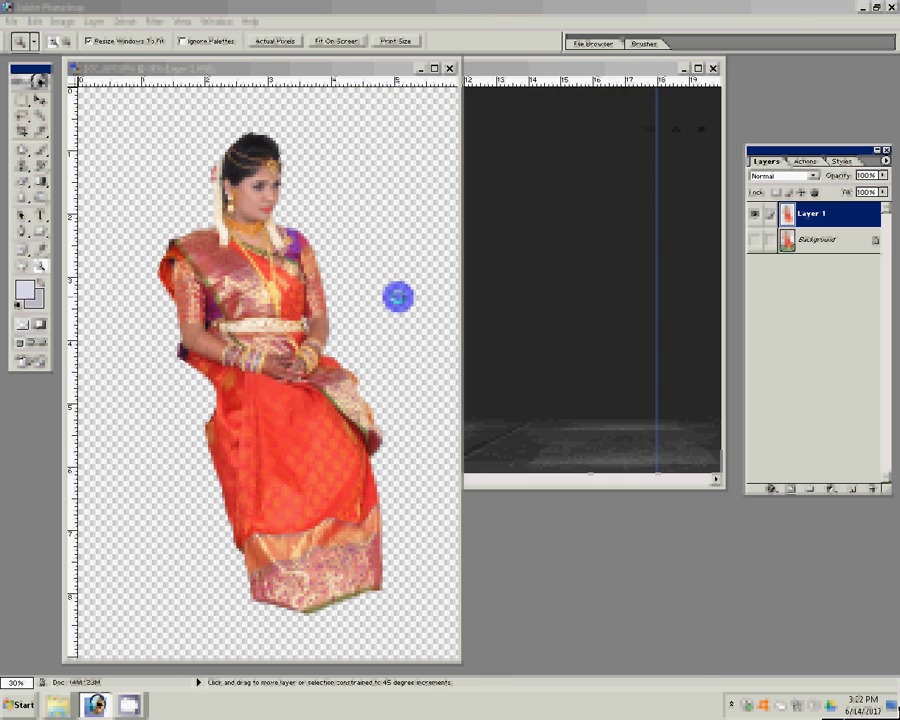
Save a copy named DSC_0873 as Photoshop PSD with layers in the Almost finalised folder.
key("ctrl+shift+s")
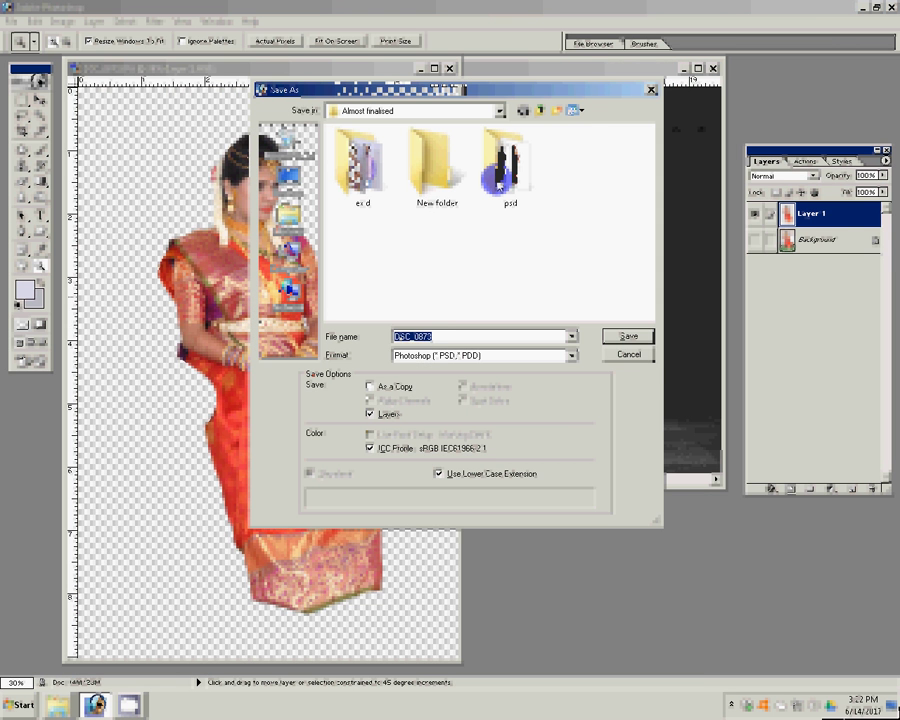
key("End")
left_click(625, 337)
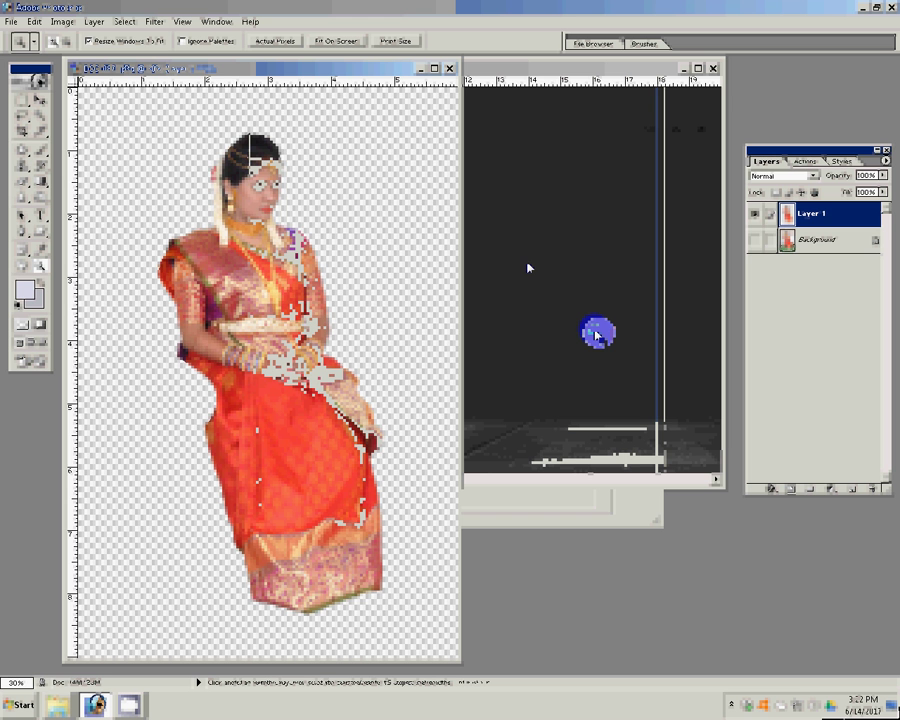
Drag the bride cut-out into 013.psd and flip it horizontally with Free Transform.
key("v")
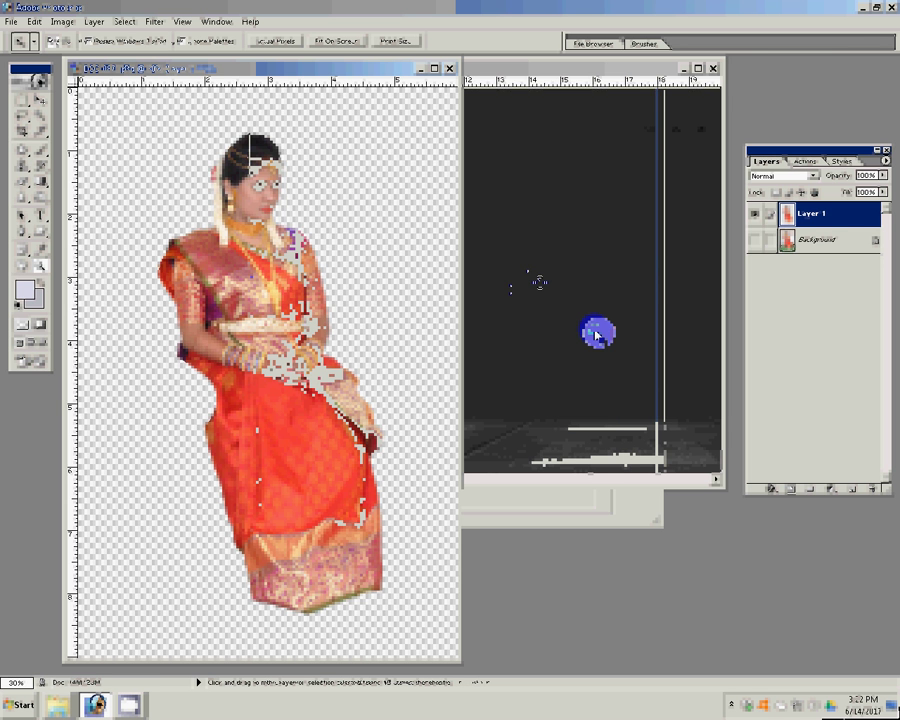
left_click_drag(596, 333, 596, 335)
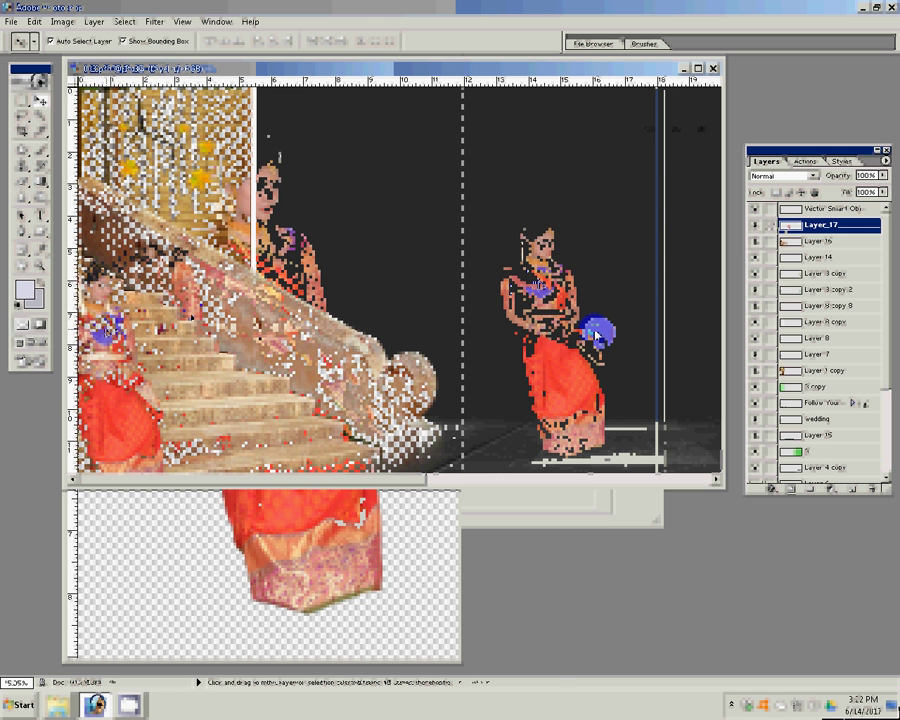
key("ctrl+t")
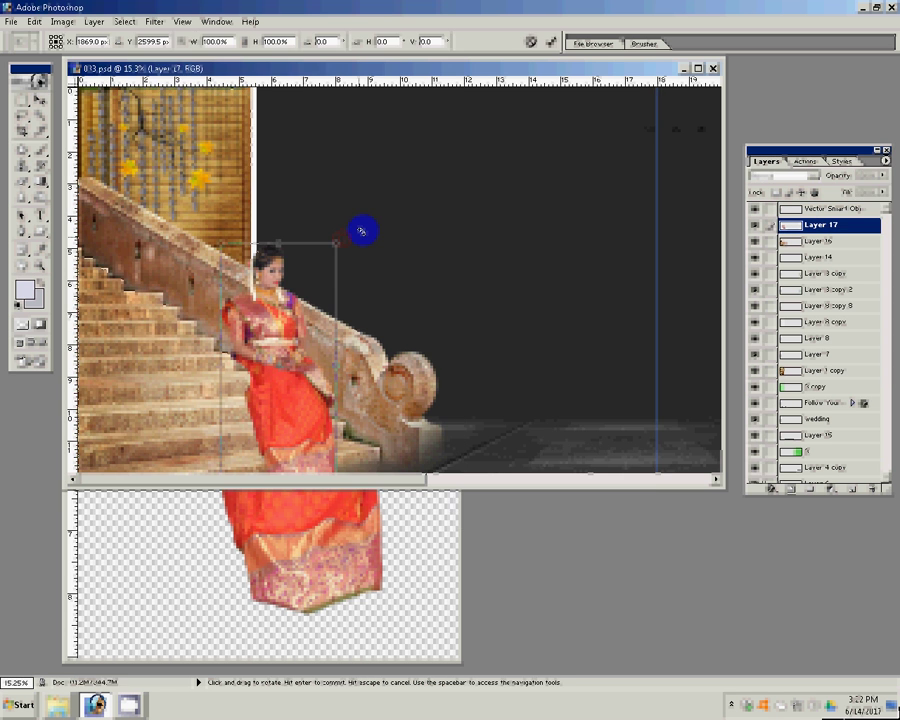
right_click(362, 230)
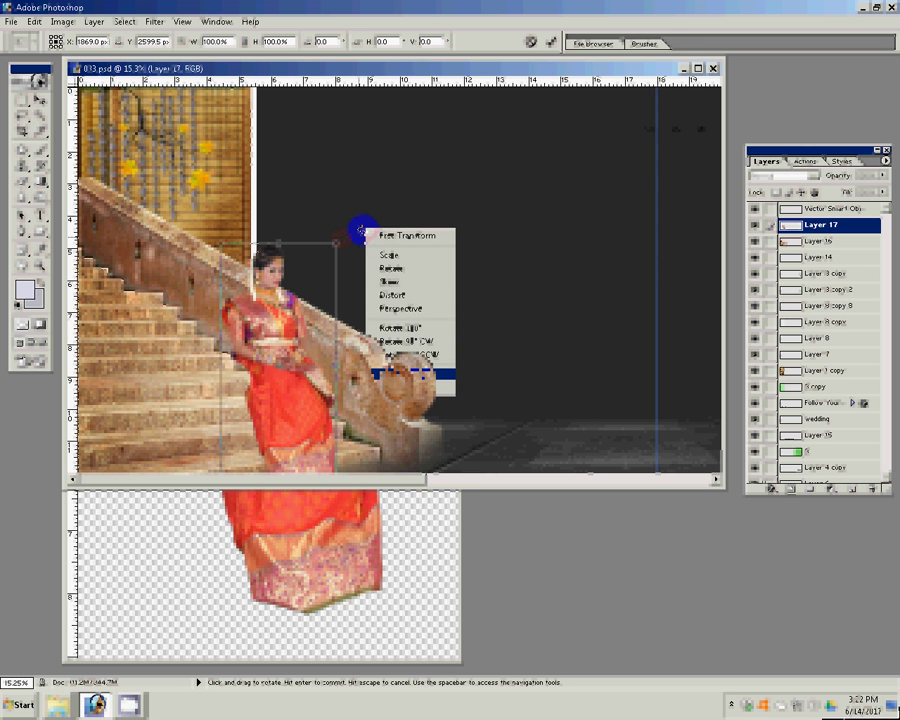
left_click(362, 231)
Position the bride against the staircase banister and commit the transform.
left_click_drag(362, 230, 293, 332)
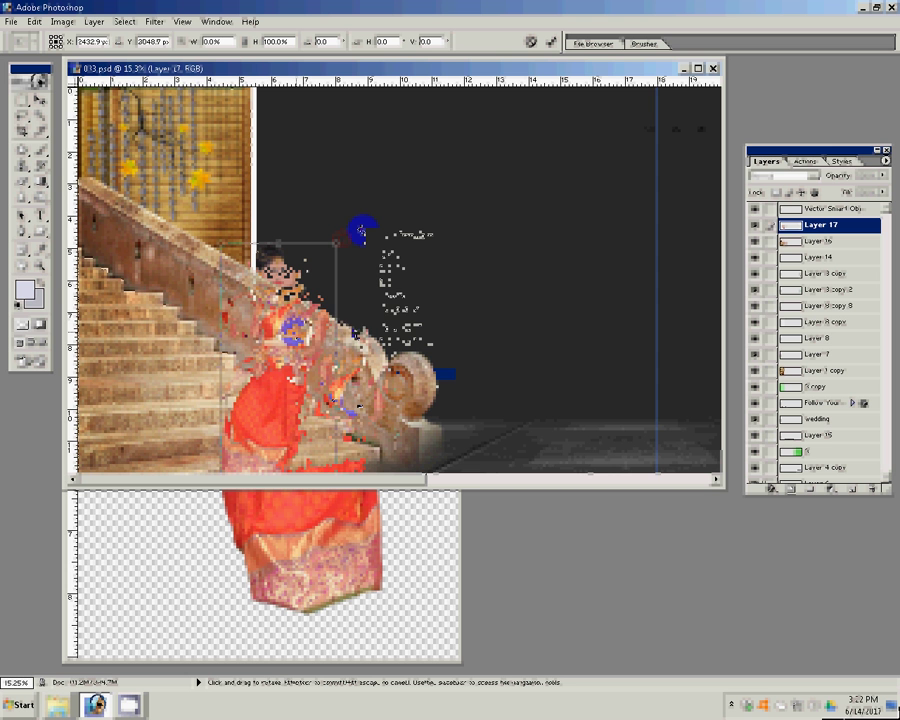
left_click_drag(362, 231, 360, 229)
left_click_drag(330, 300, 355, 375)
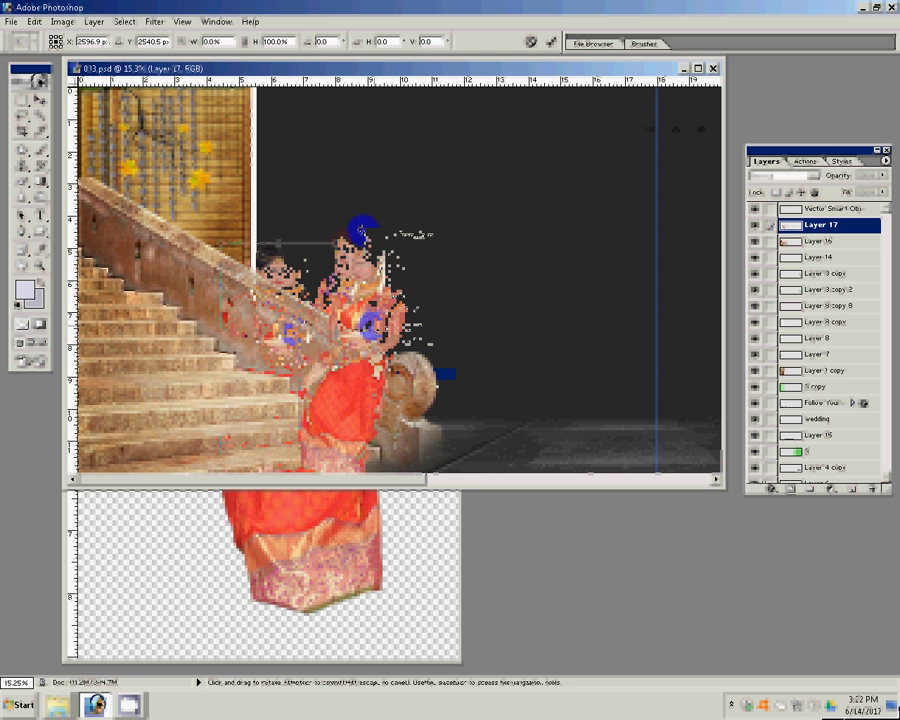
left_click_drag(372, 324, 377, 322)
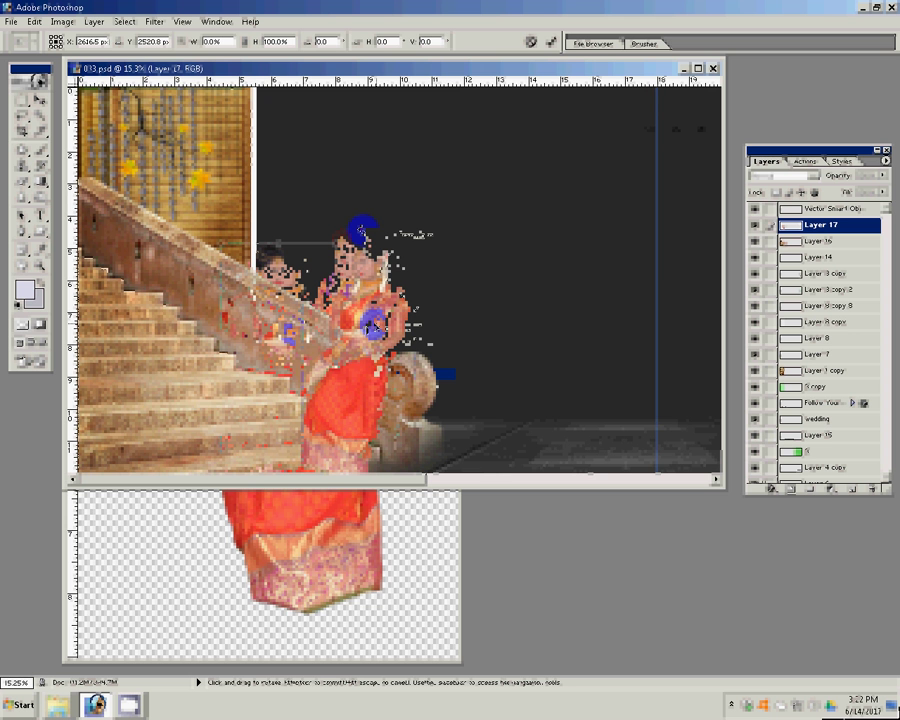
key("Return")
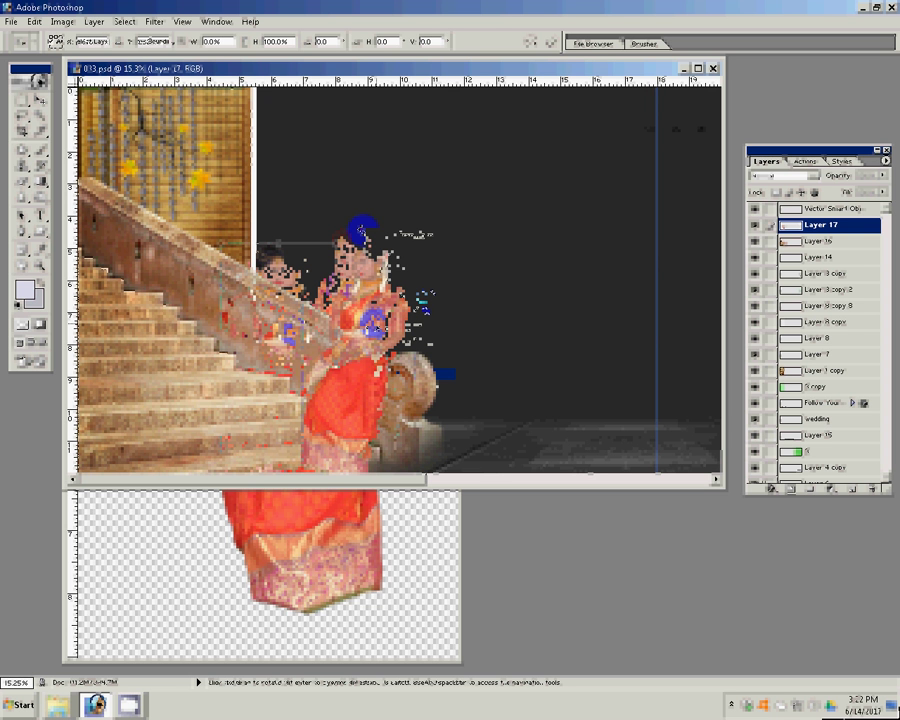
key("Return")
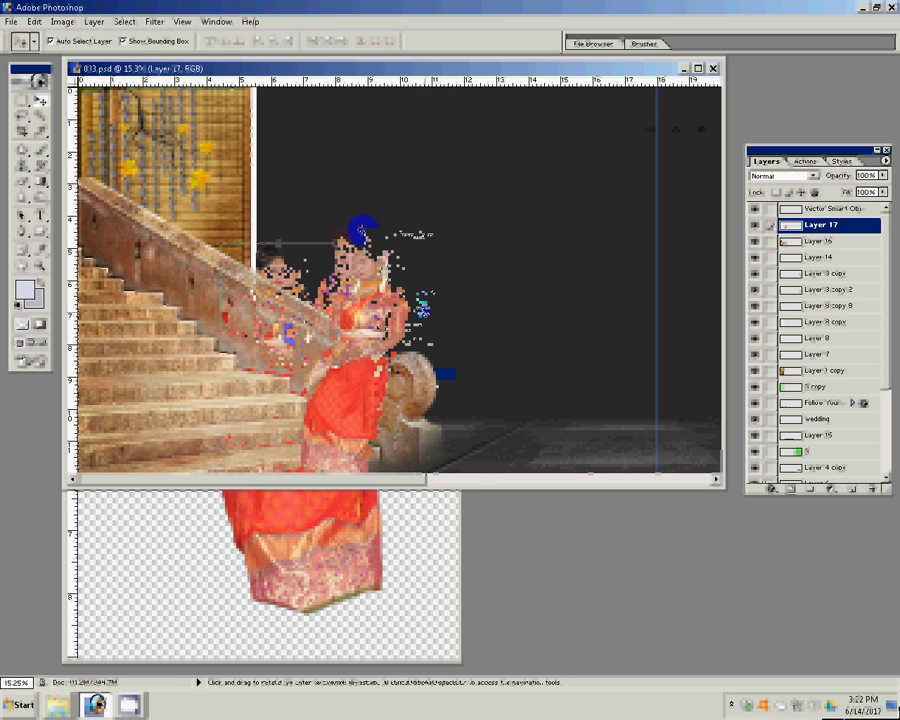
Move DSC_0873 into the ex d folder in Windows Explorer.
left_click(233, 624)
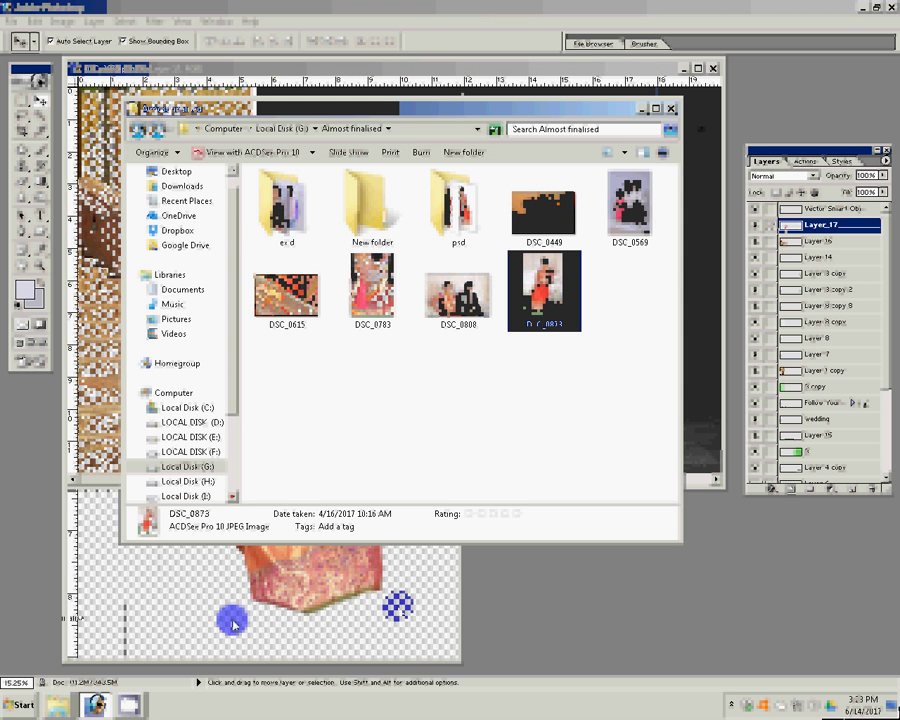
left_click(276, 212)
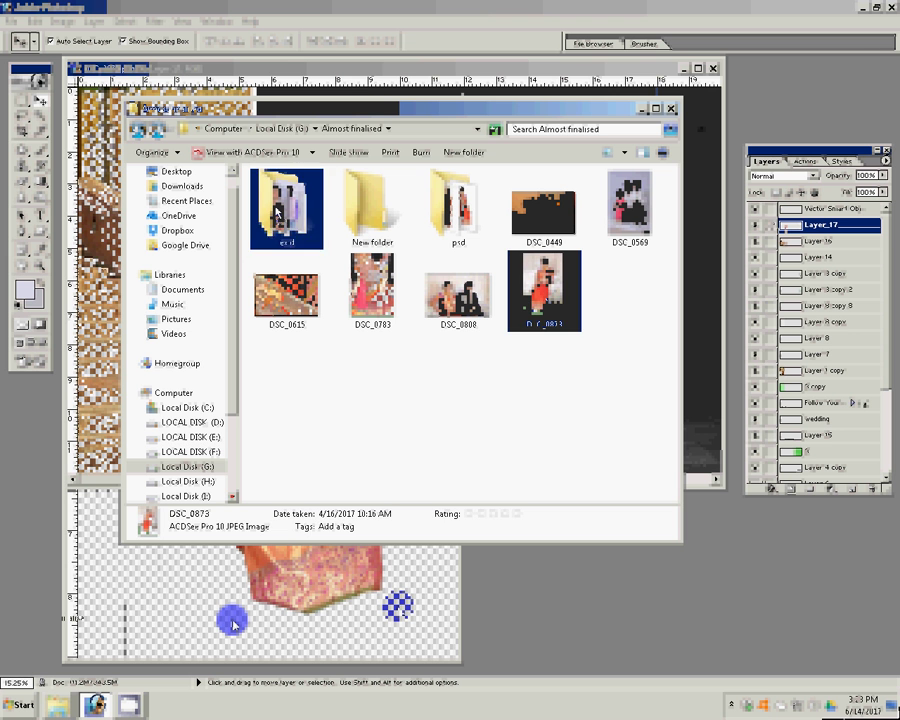
left_click_drag(544, 290, 276, 212)
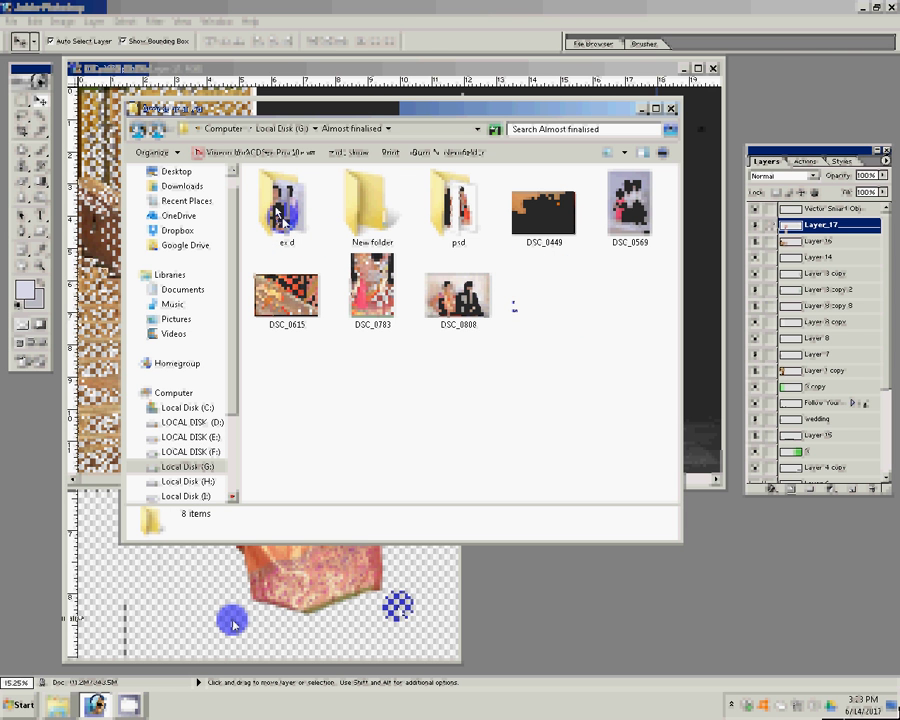
left_click(463, 330)
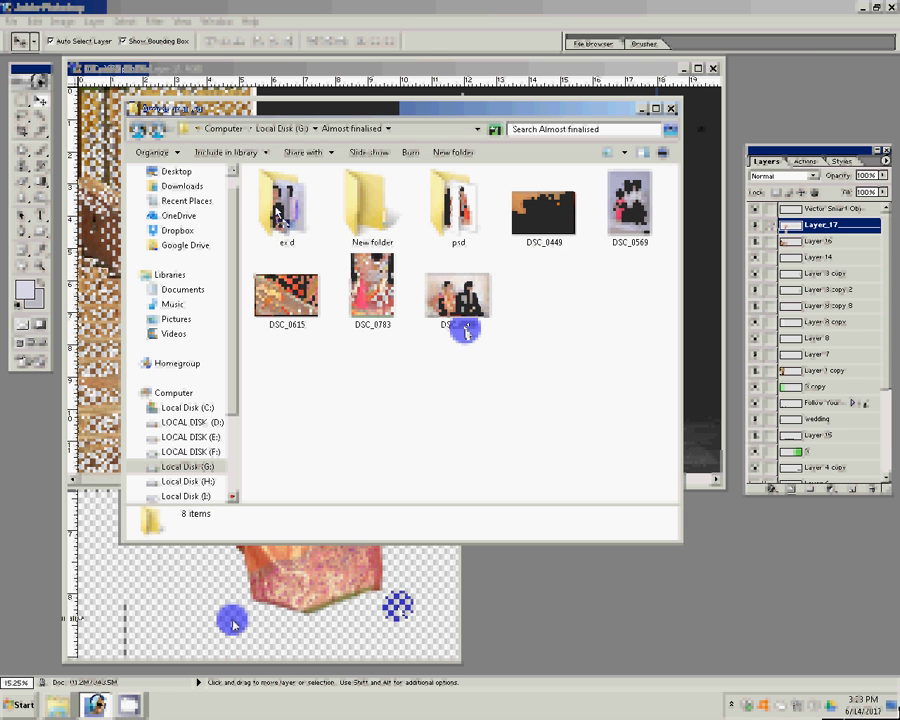
Open the psd folder of cut-outs and select DSC_0960.
mouse_move(458, 300)
left_click(541, 289)
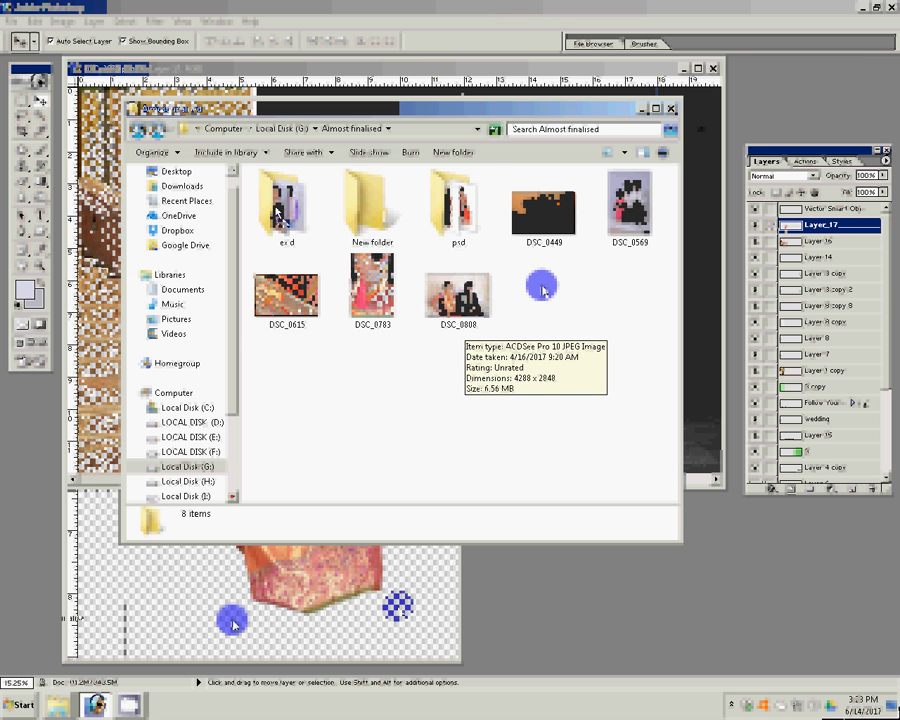
key("p")
key("Return")
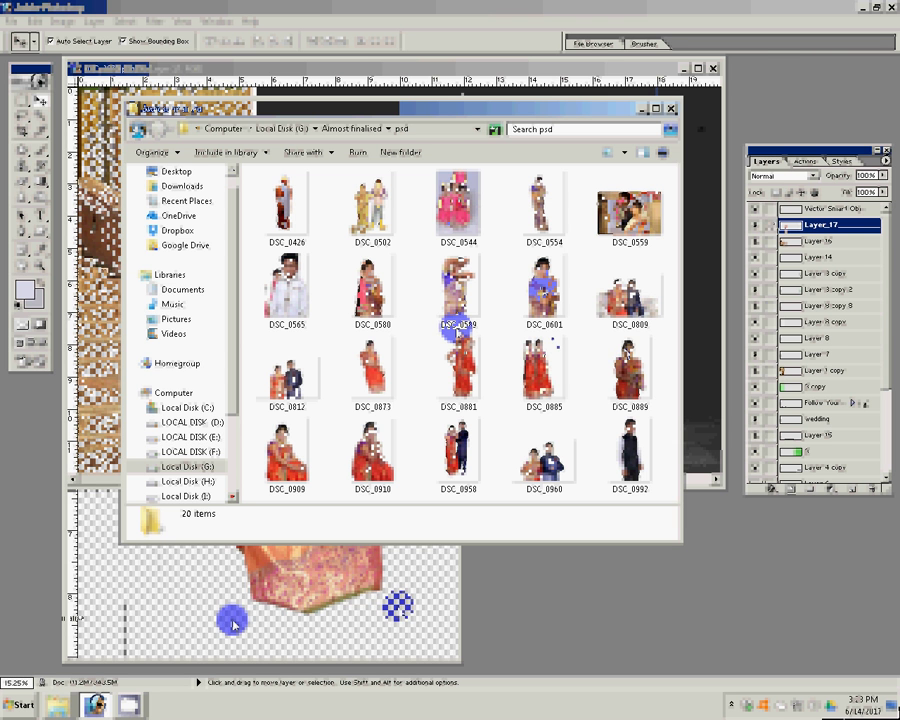
left_click(596, 322)
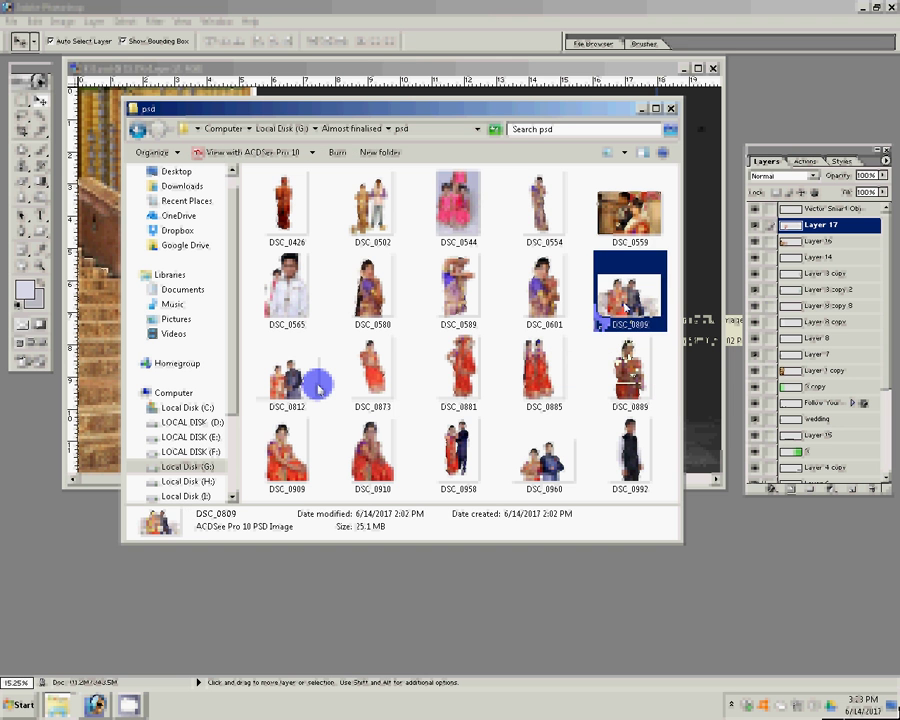
left_click(318, 388)
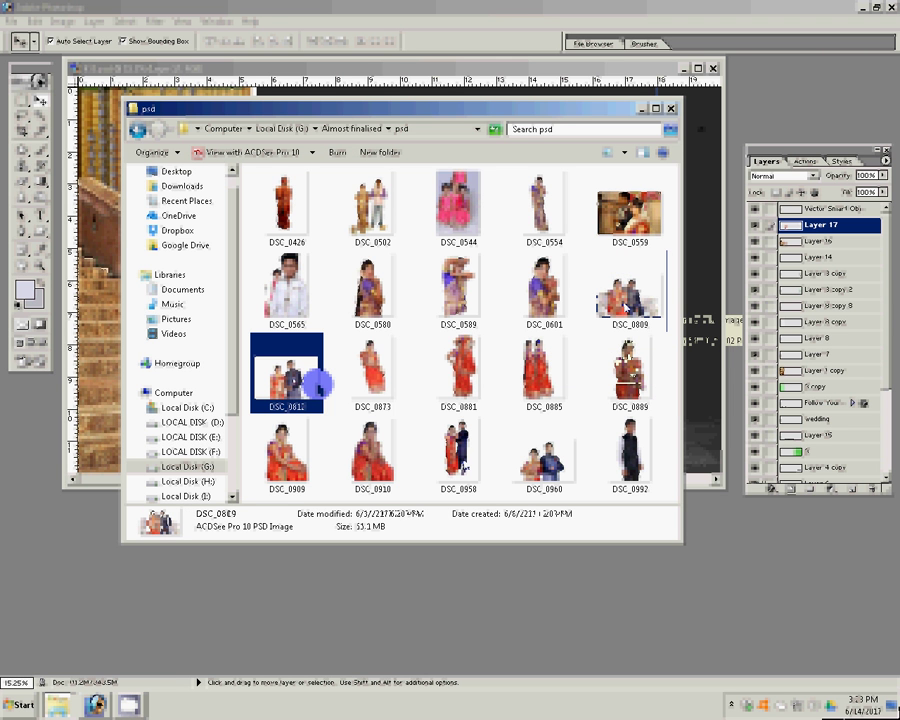
key("Down")
key("Right")
key("Right")
key("Right")
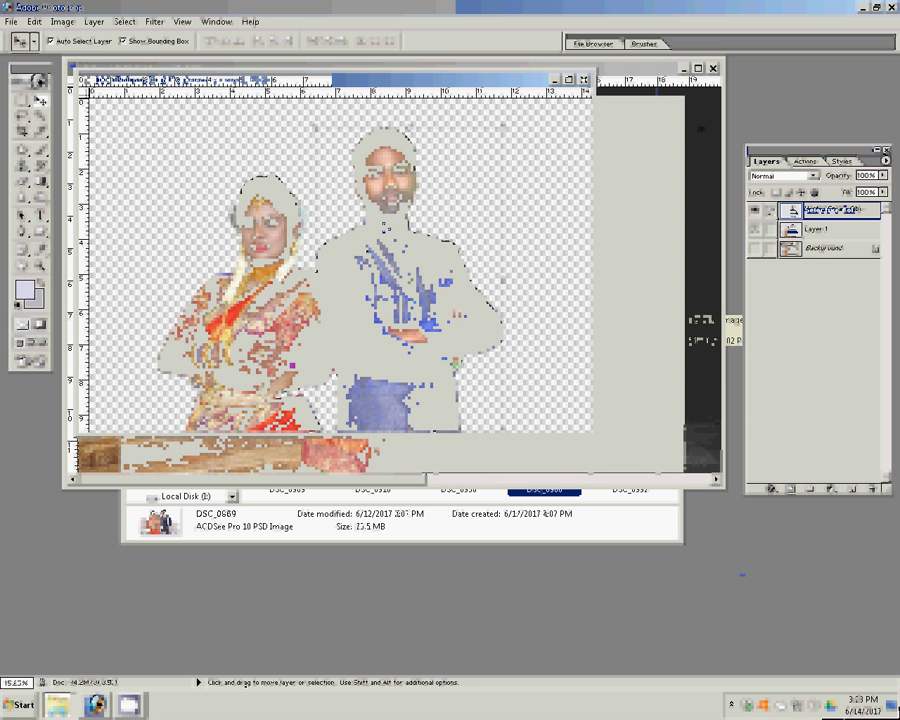
Apply Color Balance to DSC_0960 with midtones Yellow/Blue set to -14.
key("ctrl+b")
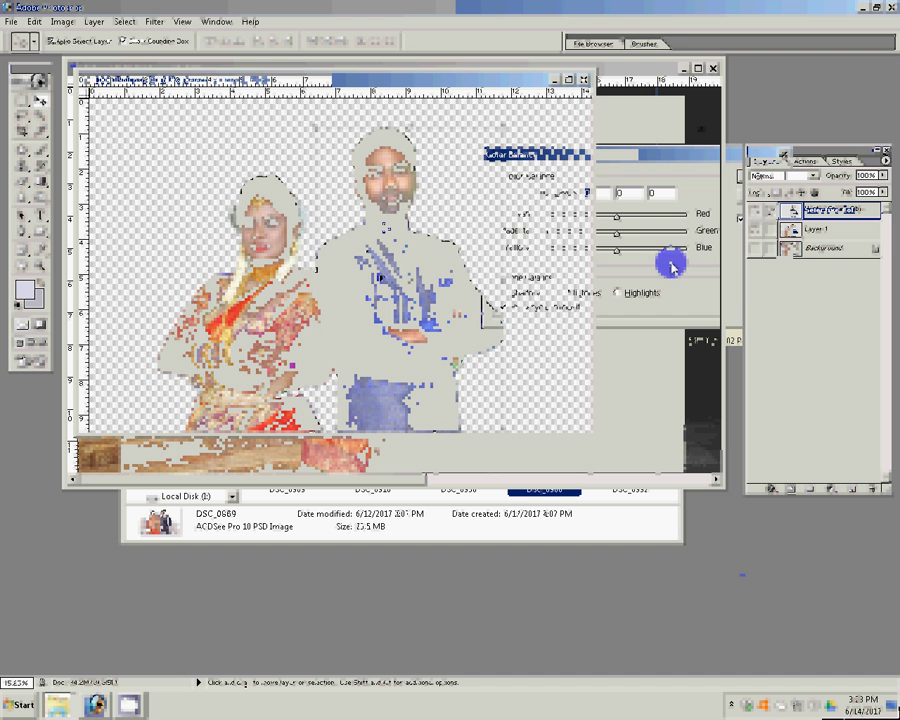
left_click_drag(616, 248, 606, 256)
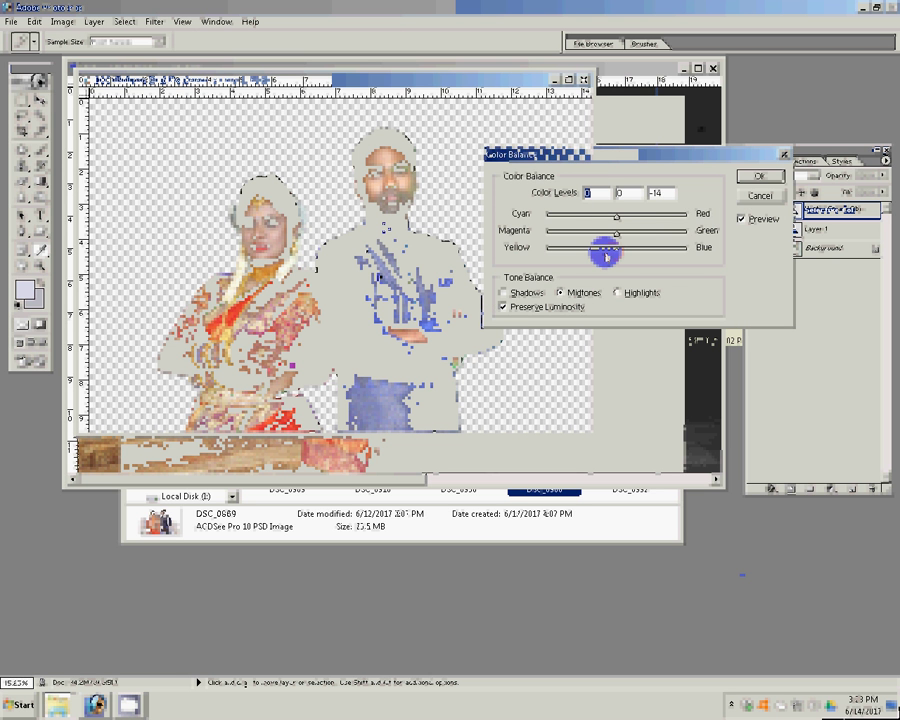
key("Return")
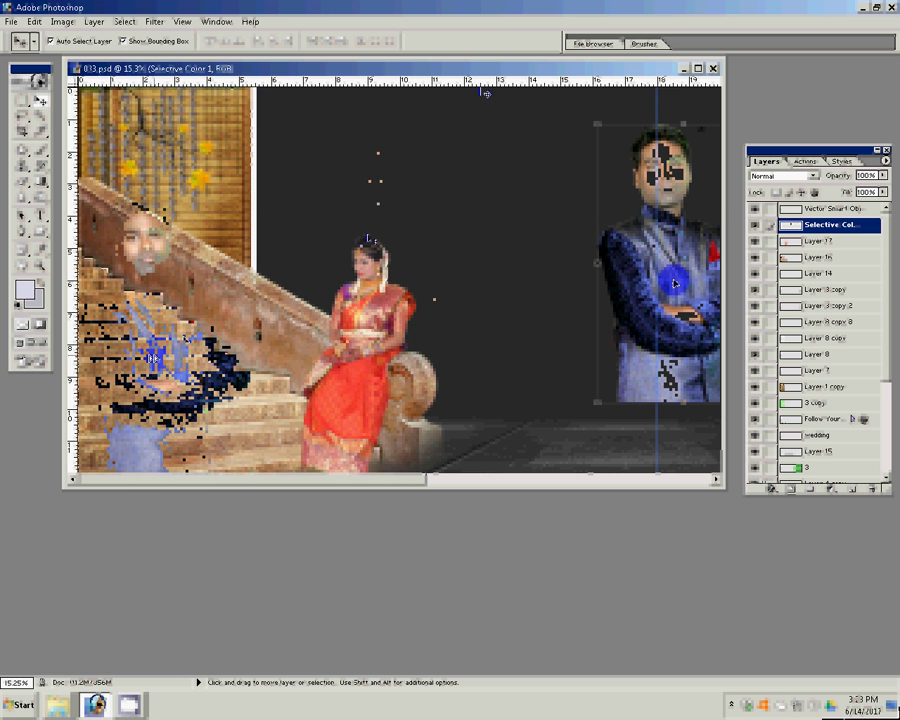
Bring the DSC_0960 couple into 013.psd, scale it up and move it lower beside the staircase.
left_click(385, 70)
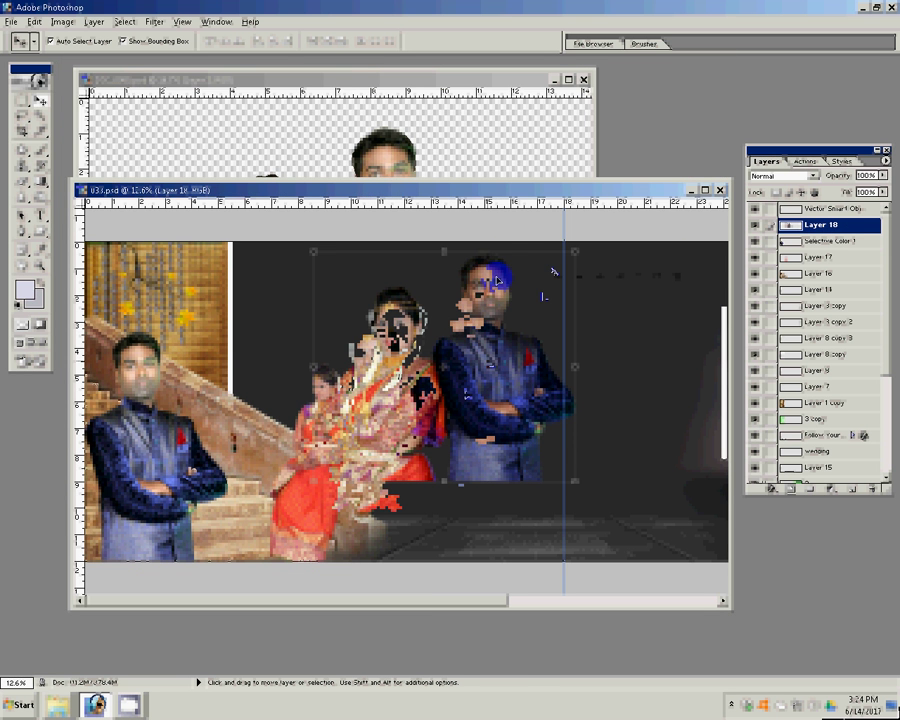
left_click(576, 261)
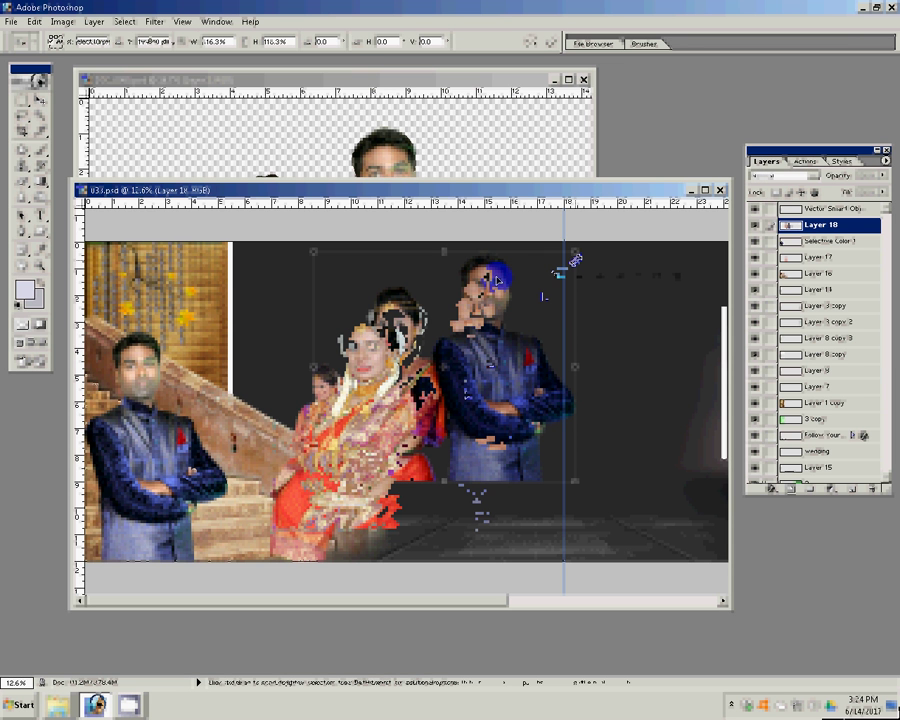
key("Return")
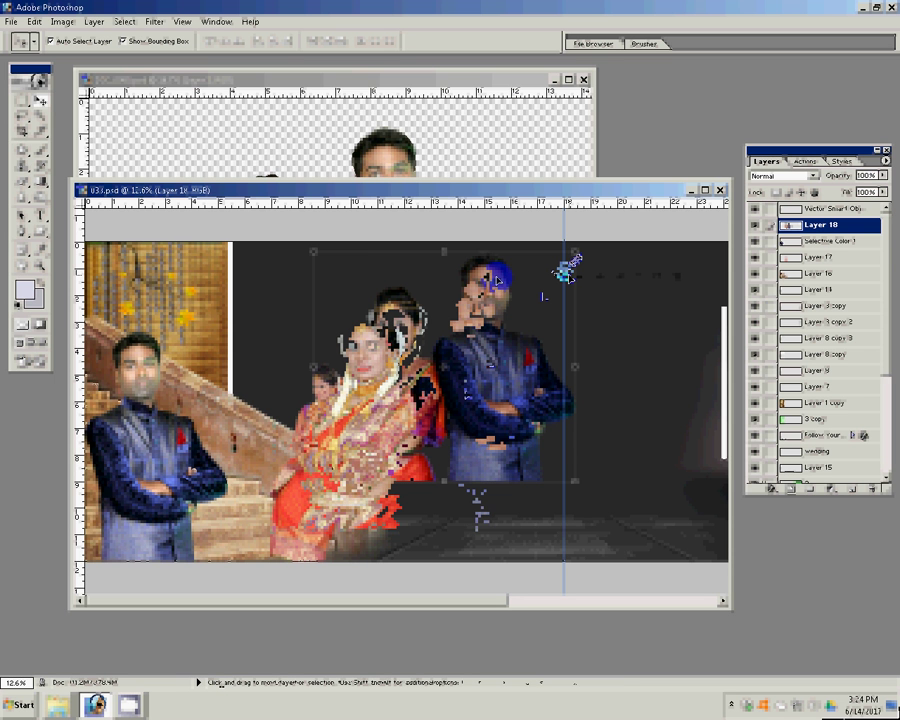
left_click_drag(497, 282, 485, 423)
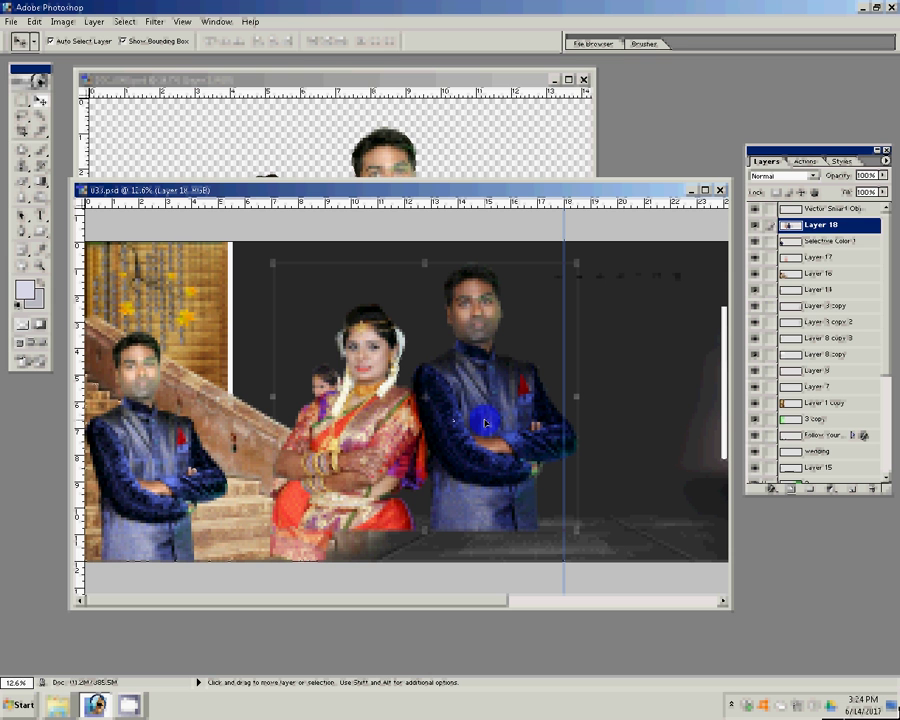
Send Layer 18 to the bottom of the stack with Ctrl+[, then nudge it up and left.
key("ctrl+bracketleft")
key("ctrl+bracketleft")
key("ctrl+bracketleft")
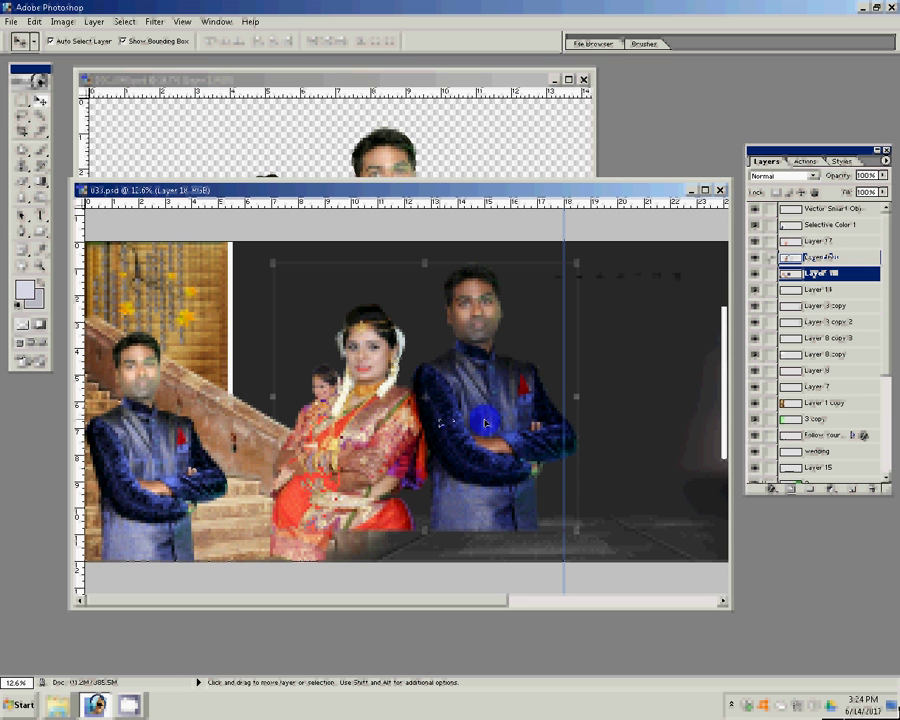
key("ctrl+bracketleft")
key("ctrl+bracketleft")
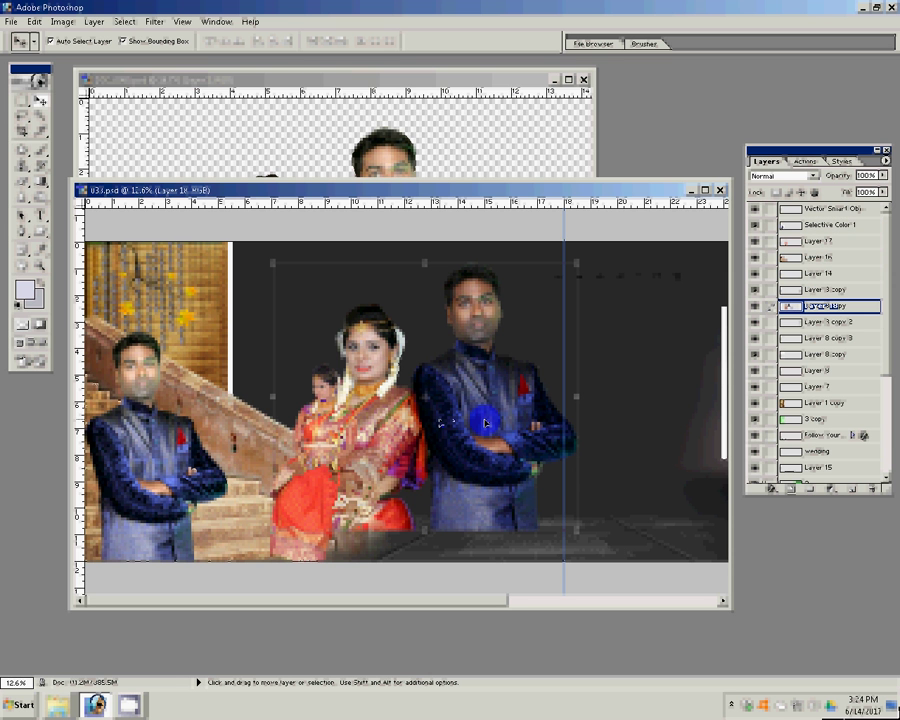
key("ctrl+bracketleft")
key("ctrl+bracketleft")
key("ctrl+bracketleft")
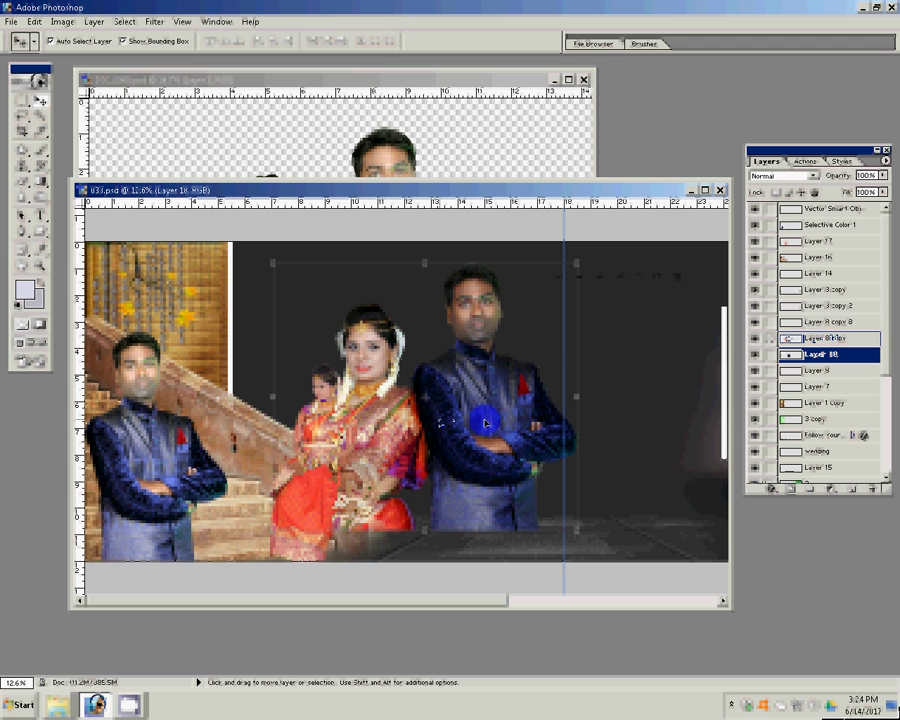
key("ctrl+bracketleft")
key("ctrl+bracketleft")
key("ctrl+bracketleft")
key("ctrl+bracketleft")
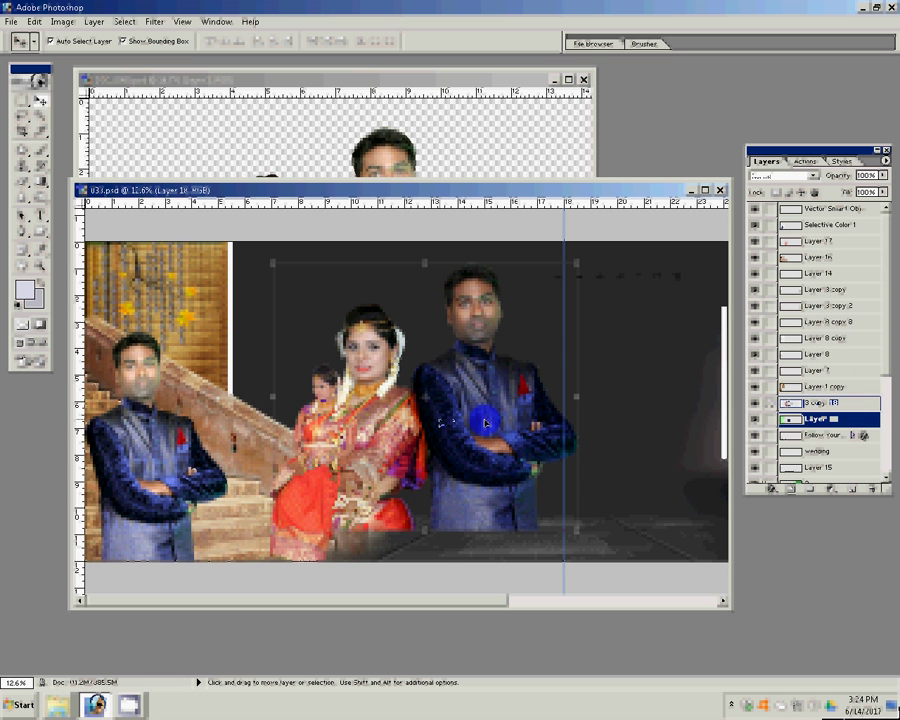
key("ctrl+bracketleft")
key("ctrl+bracketleft")
key("ctrl+bracketleft")
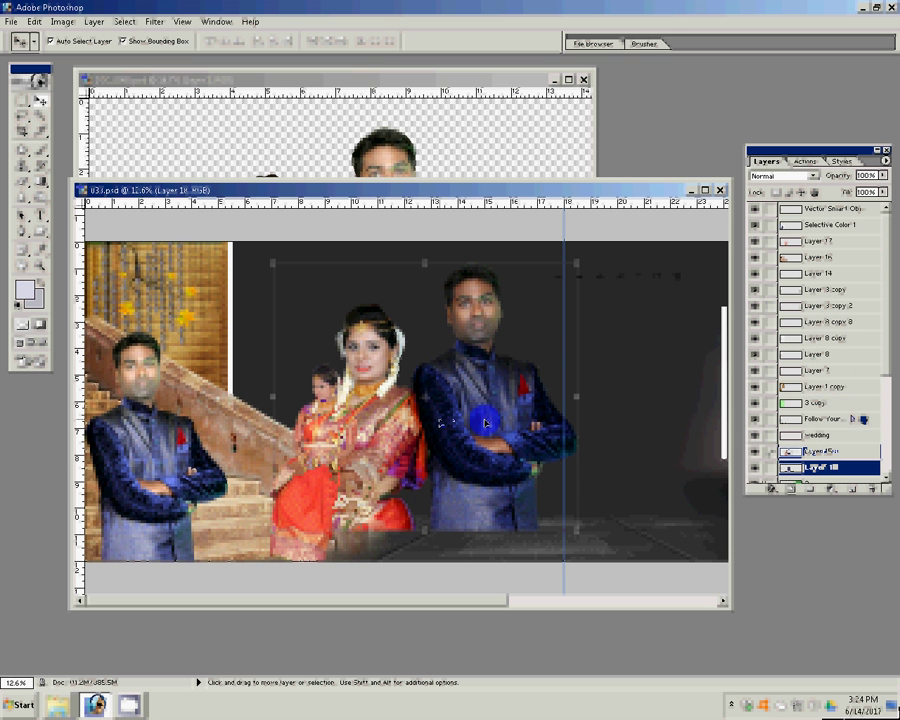
key("ctrl+bracketleft")
key("ctrl+bracketleft")
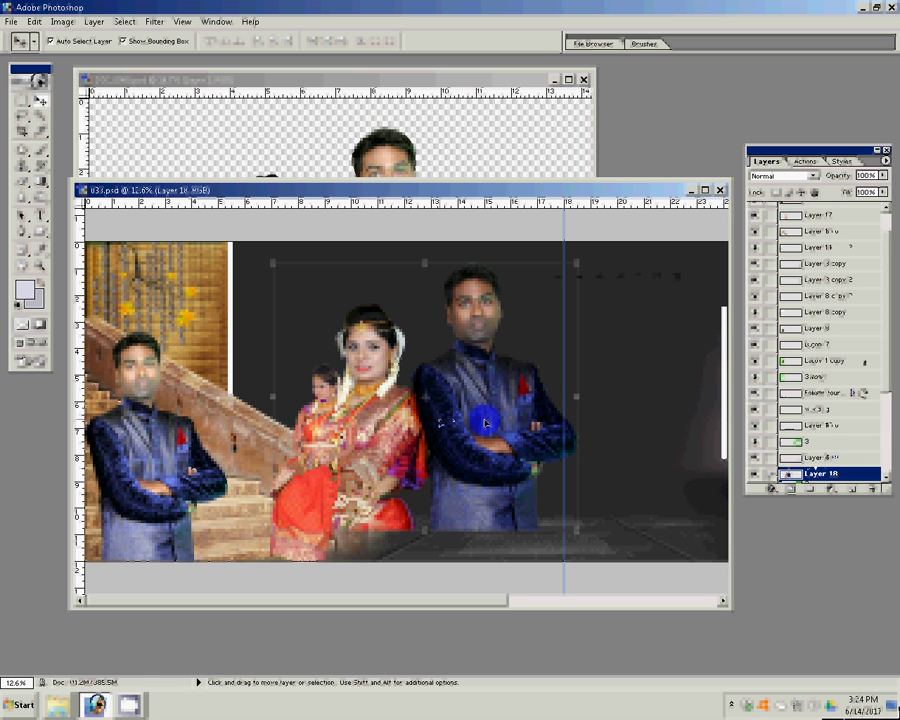
key("ctrl+shift+bracketleft")
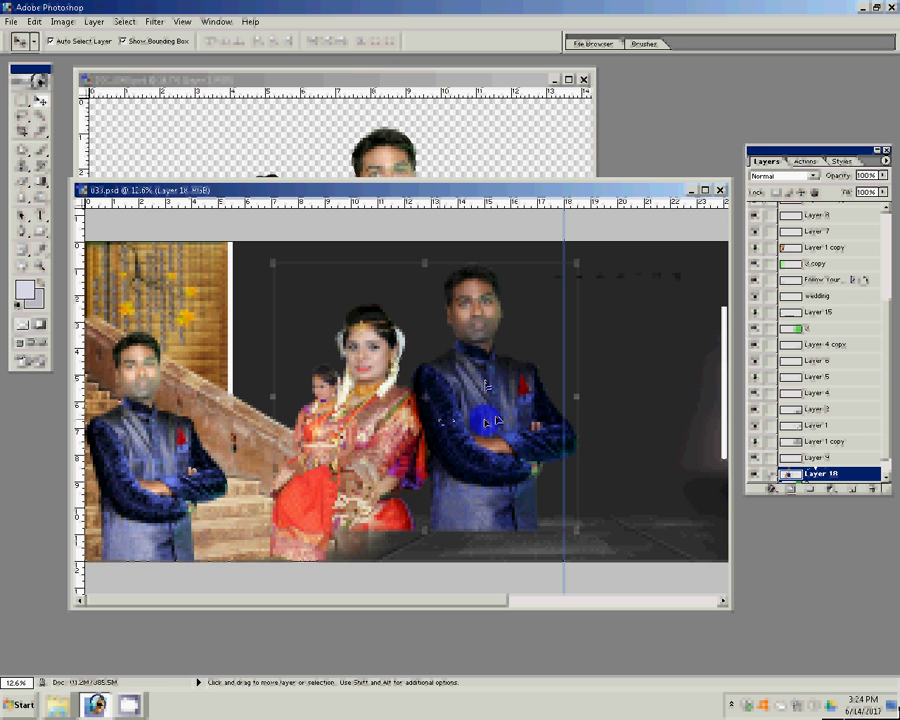
left_click_drag(496, 422, 486, 389)
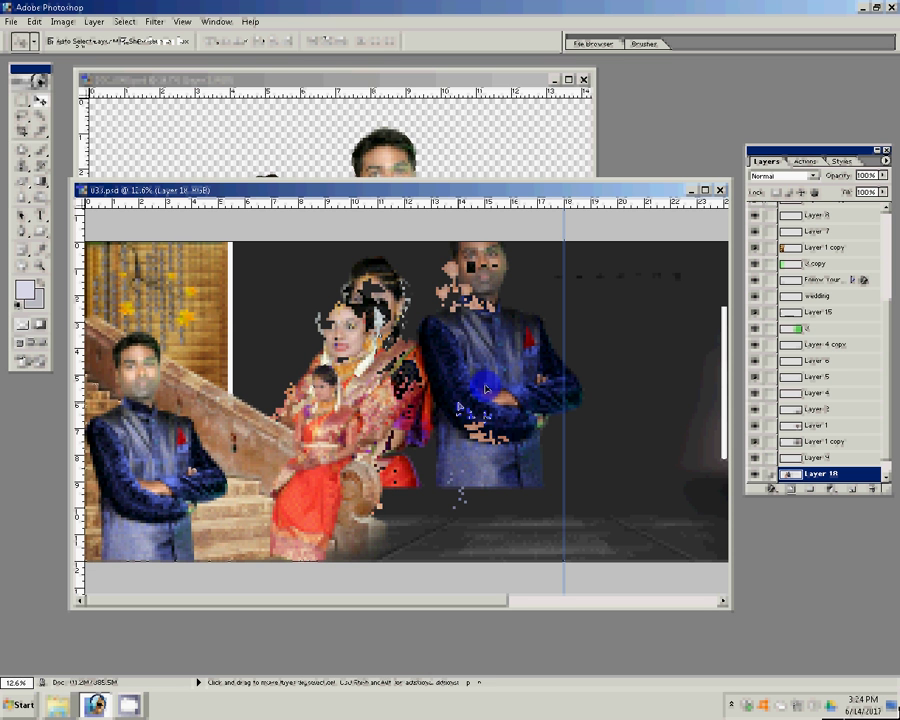
Erase near the bottom of the bride's dress with a 500-size eraser brush.
key("e")
key("bracketright")
key("bracketright")
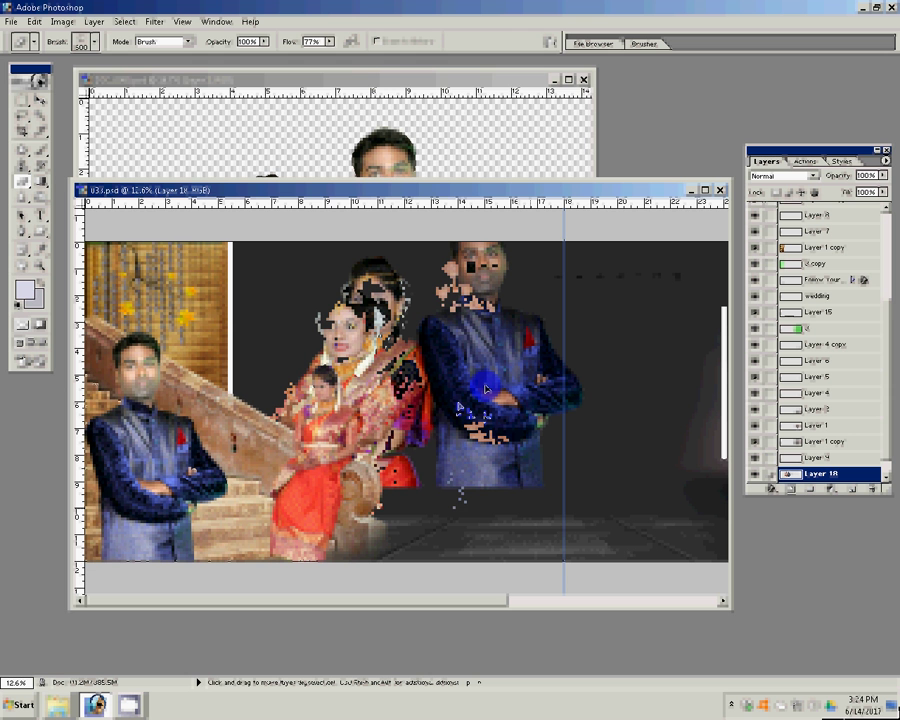
left_click(362, 519)
Duplicate Layer 18, move the copy up the stack, and bring up Levels on Layer 18.
left_click(412, 376, "ctrl")
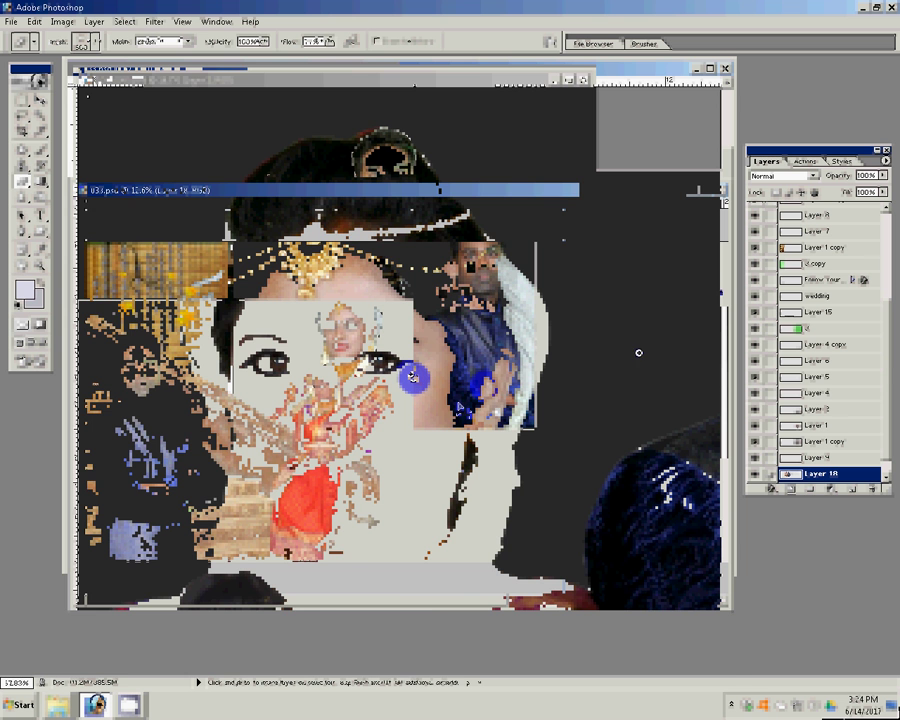
key("ctrl+j")
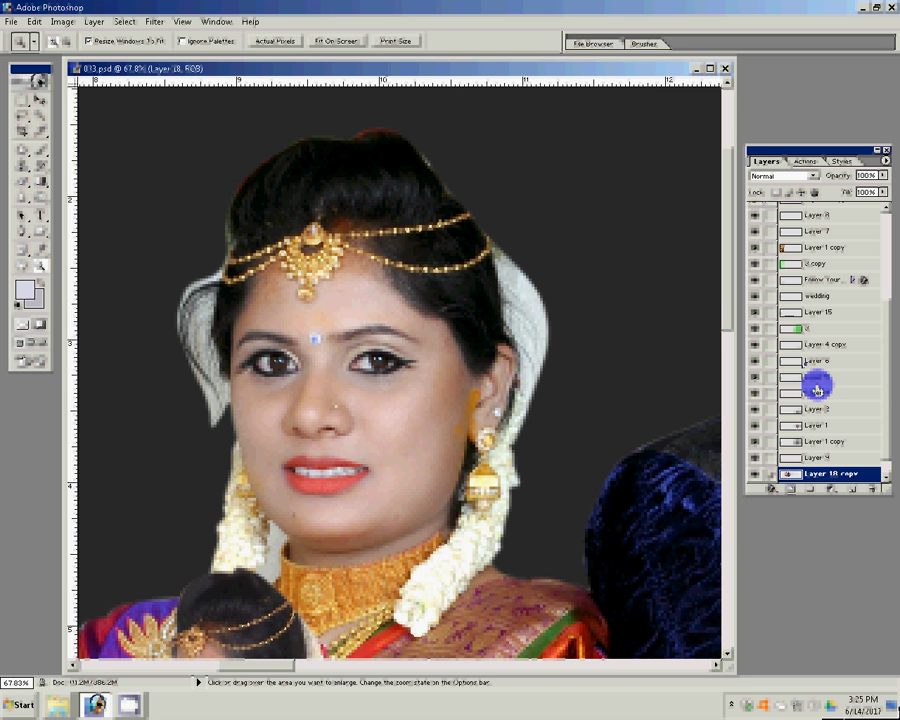
key("ctrl+]")
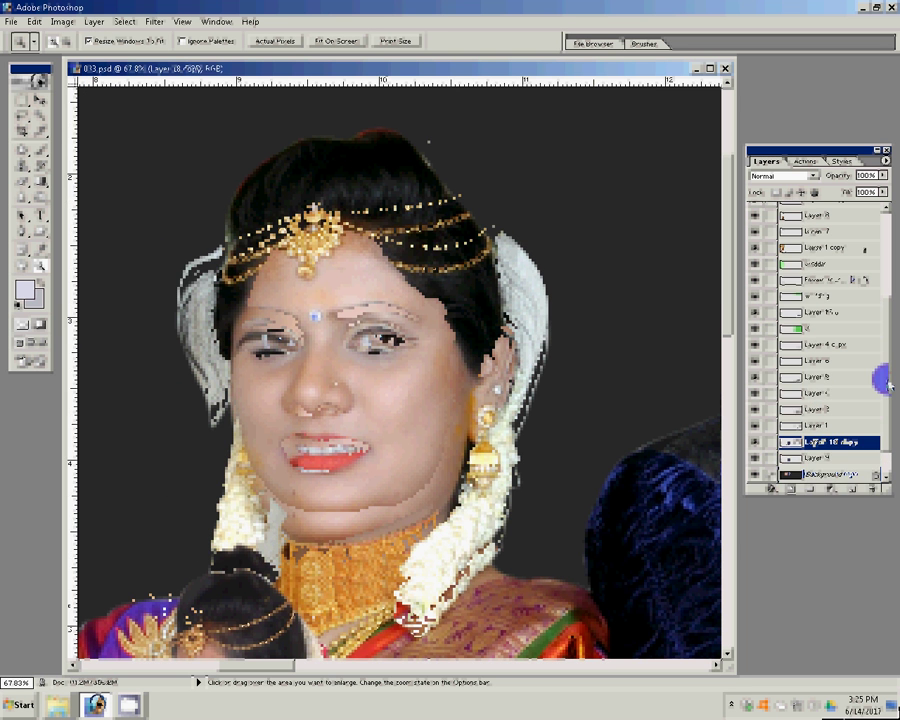
key("alt+bracketleft")
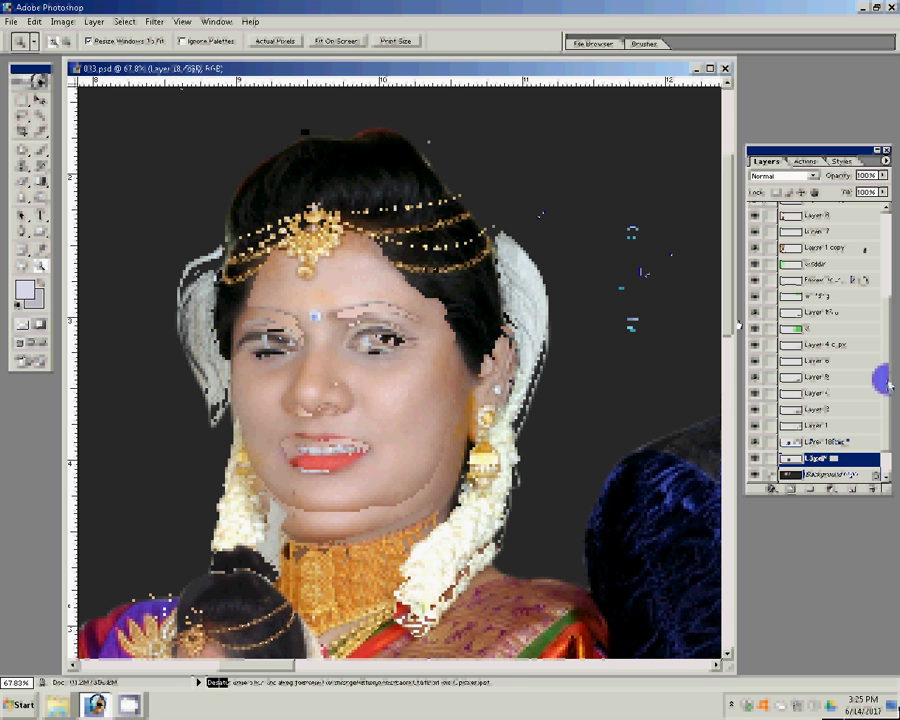
scroll(886, 384, "down", 1)
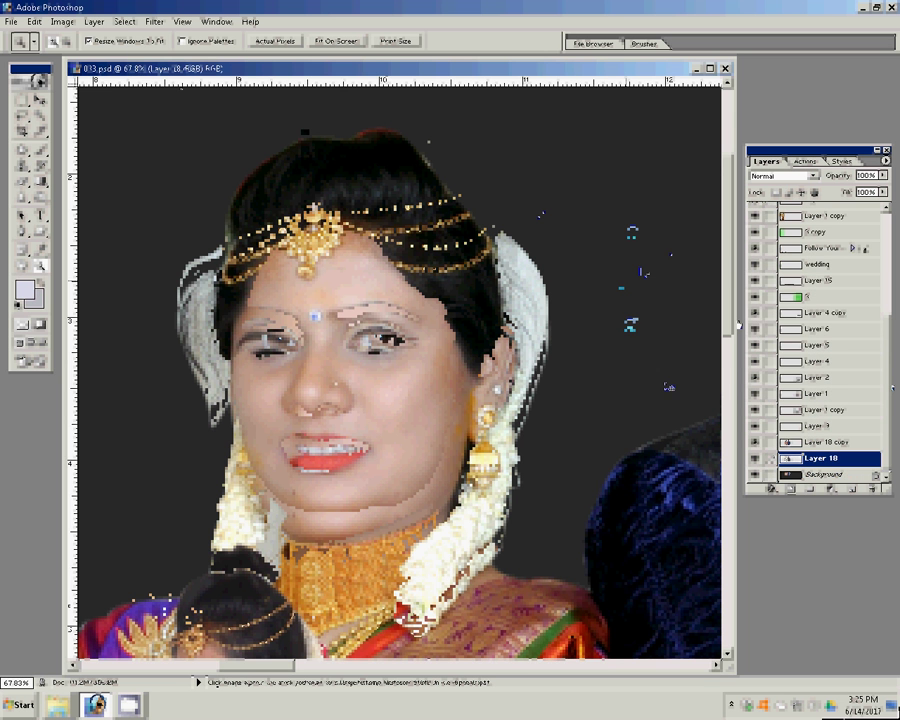
key("ctrl+l")
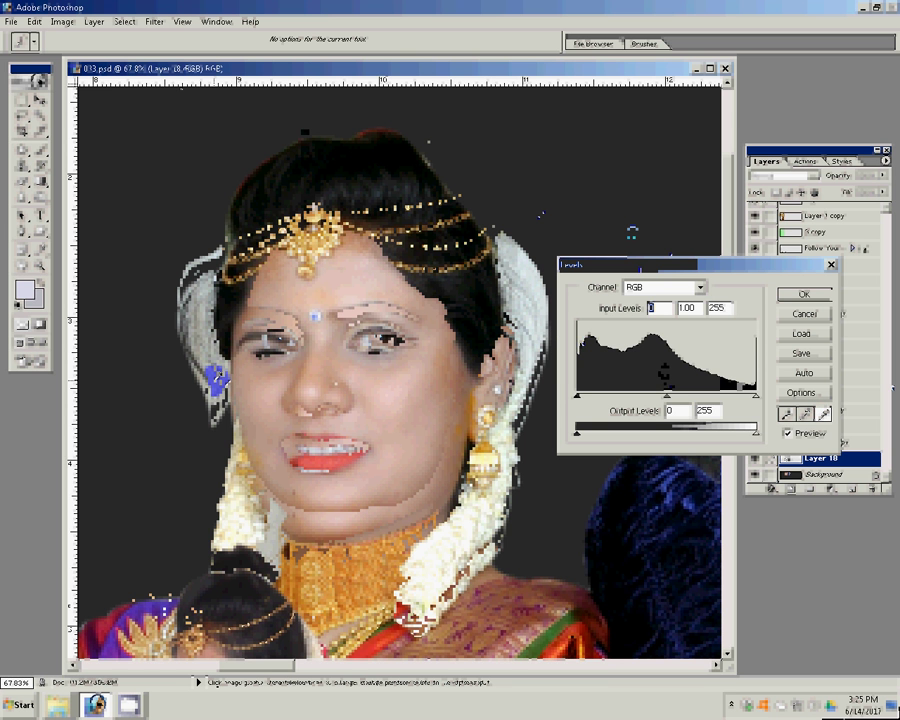
Brighten Layer 18 with a Levels white point sampled near the bride's ear, then duplicate it.
left_click(213, 378)
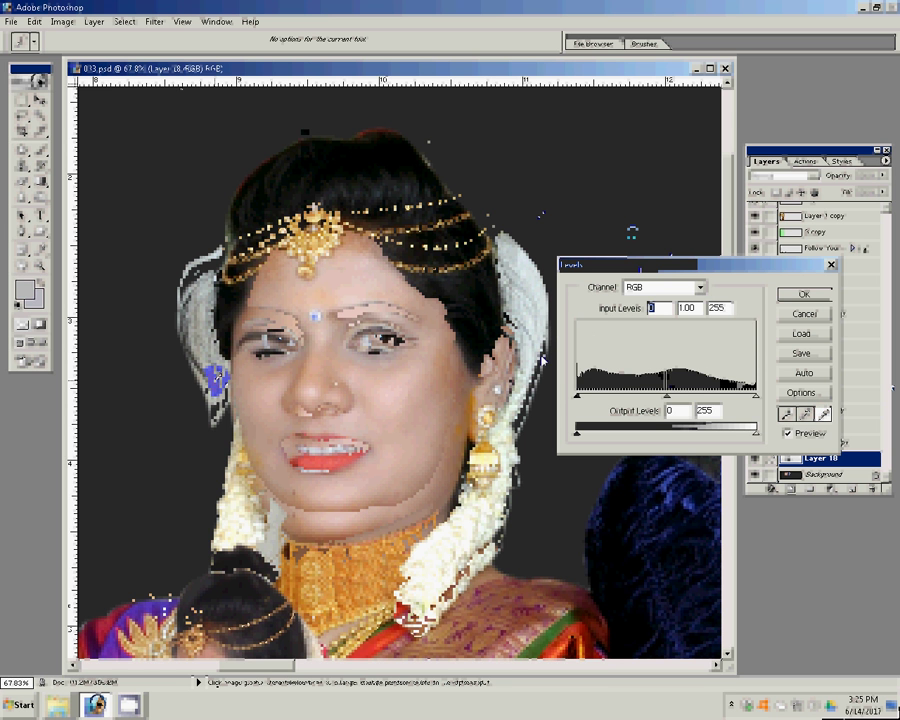
left_click(530, 362)
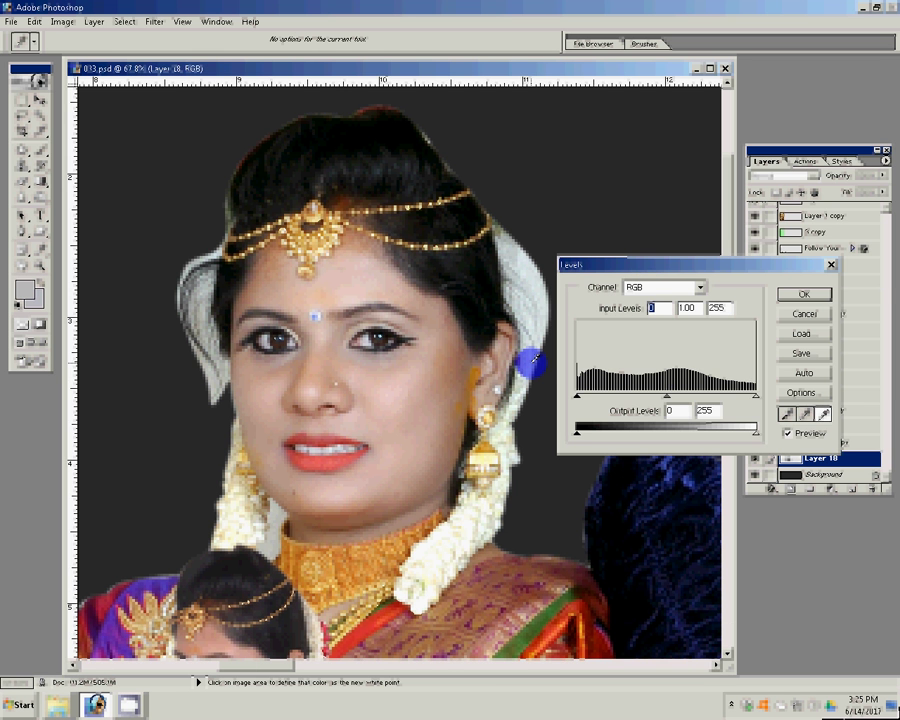
key("Return")
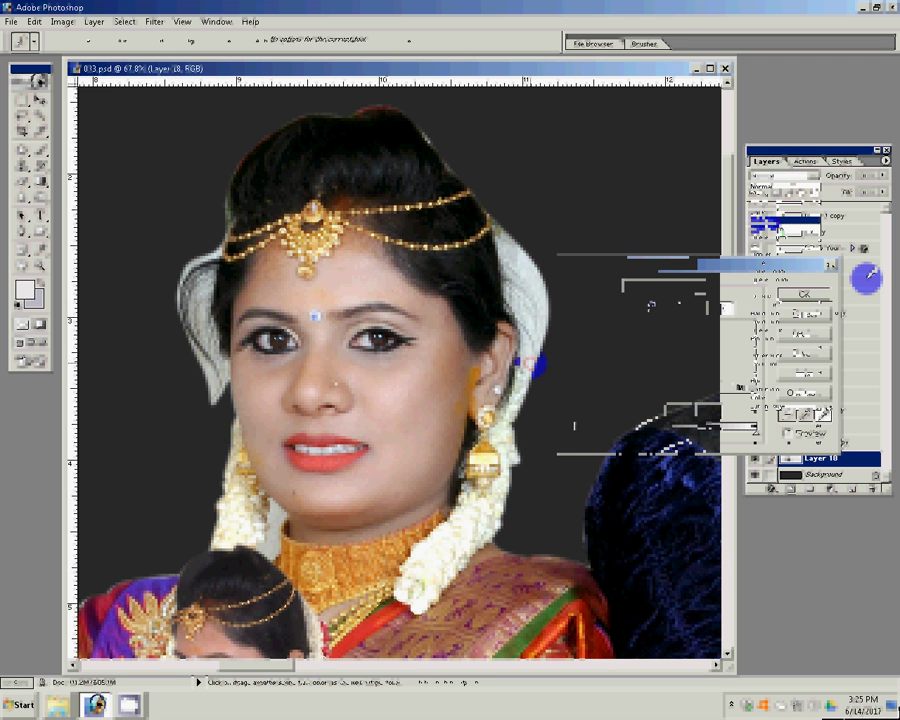
key("ctrl+j")
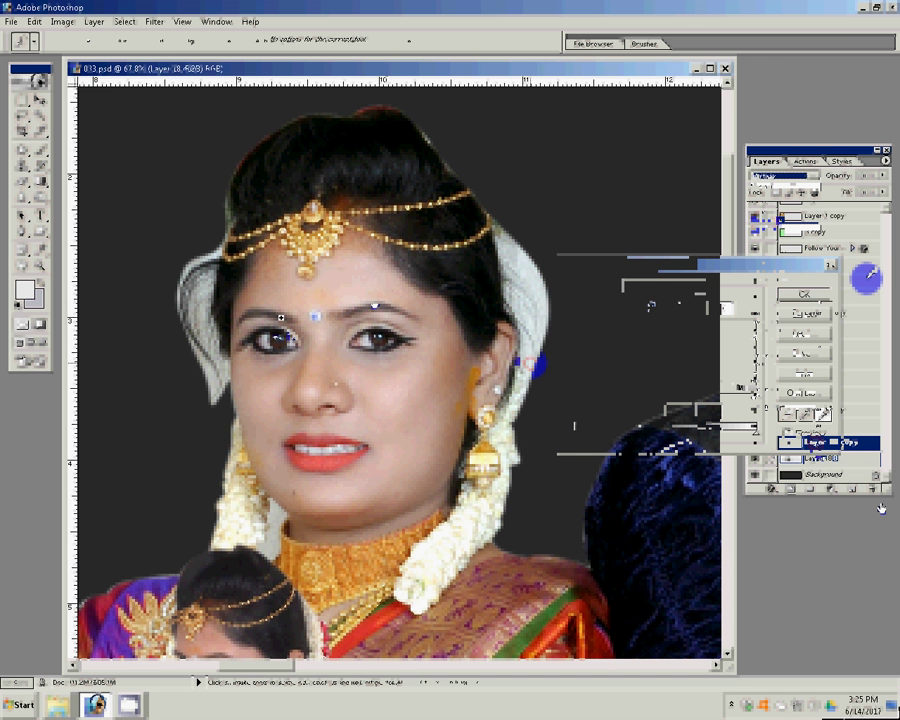
Set the Background Eraser to 100% flow and size 30, and clean the left hair edge.
key("z")
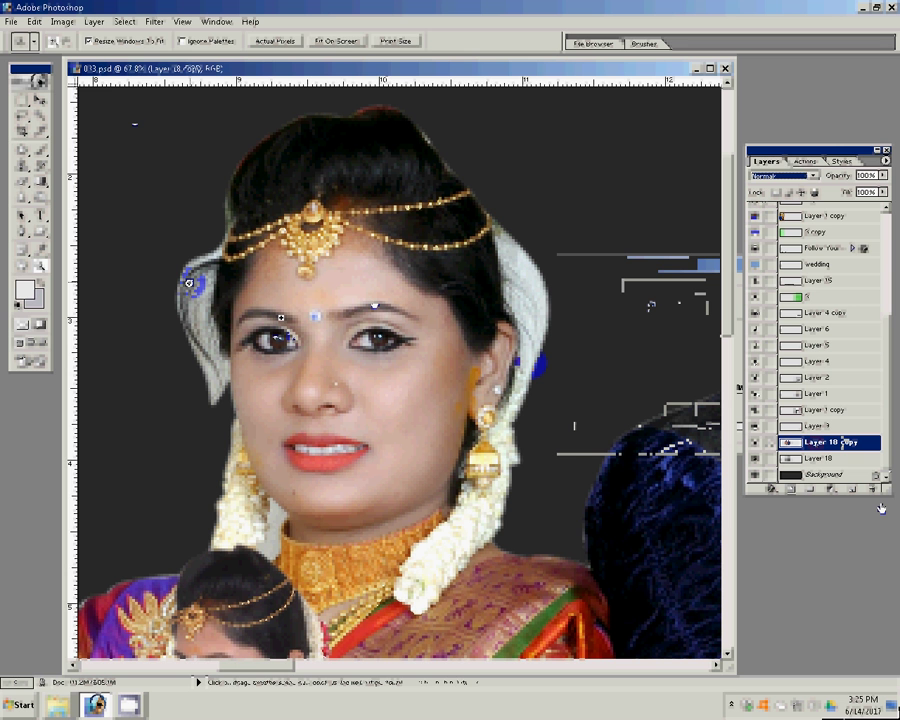
key("e")
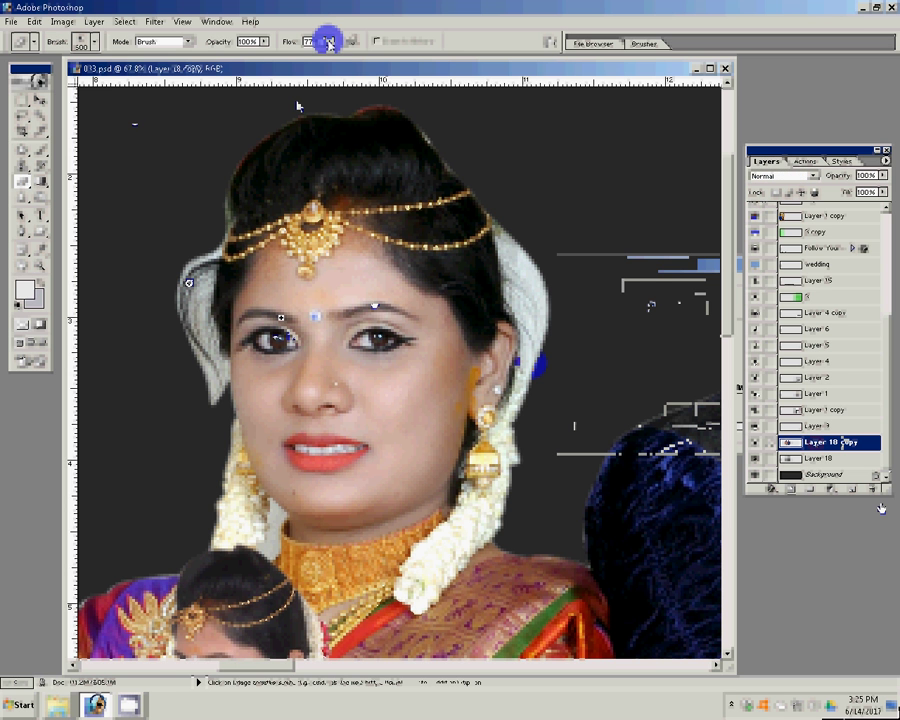
left_click_drag(329, 43, 360, 57)
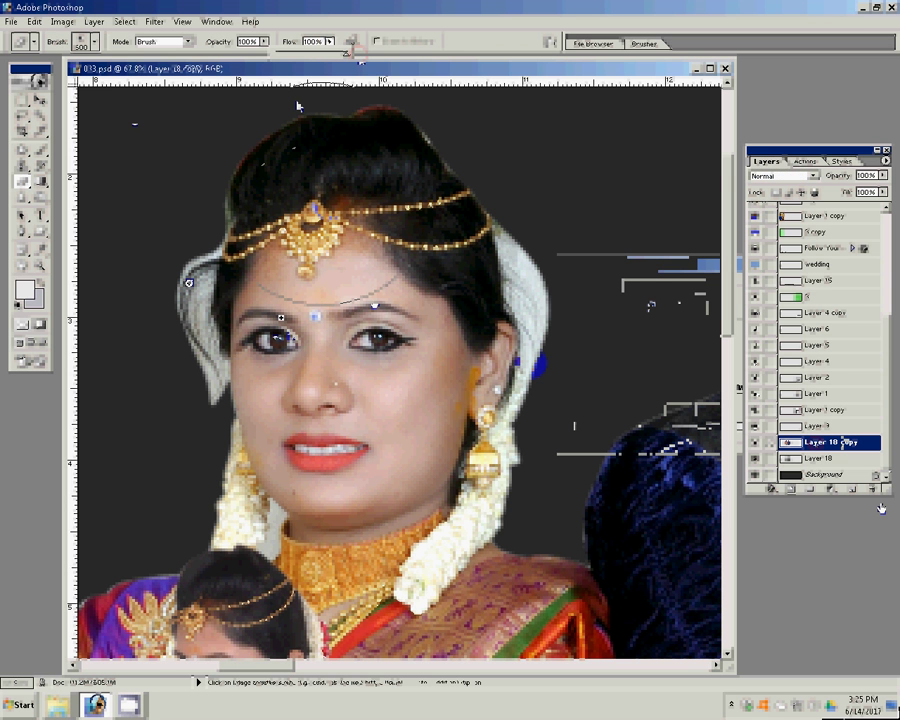
key("bracketleft")
key("bracketleft")
key("bracketleft")
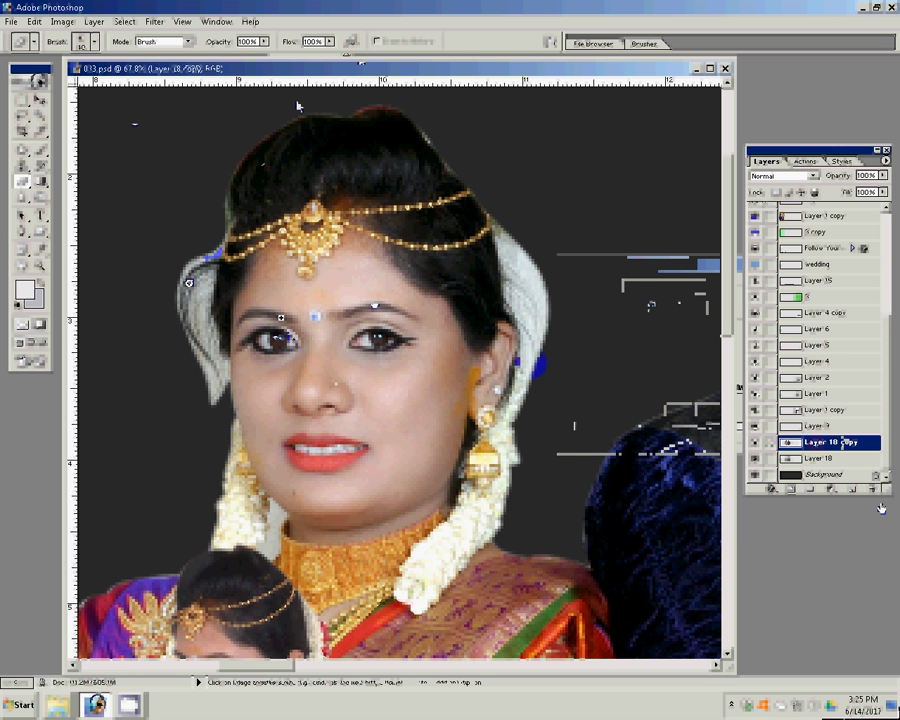
left_click_drag(205, 285, 189, 283)
left_click(203, 321)
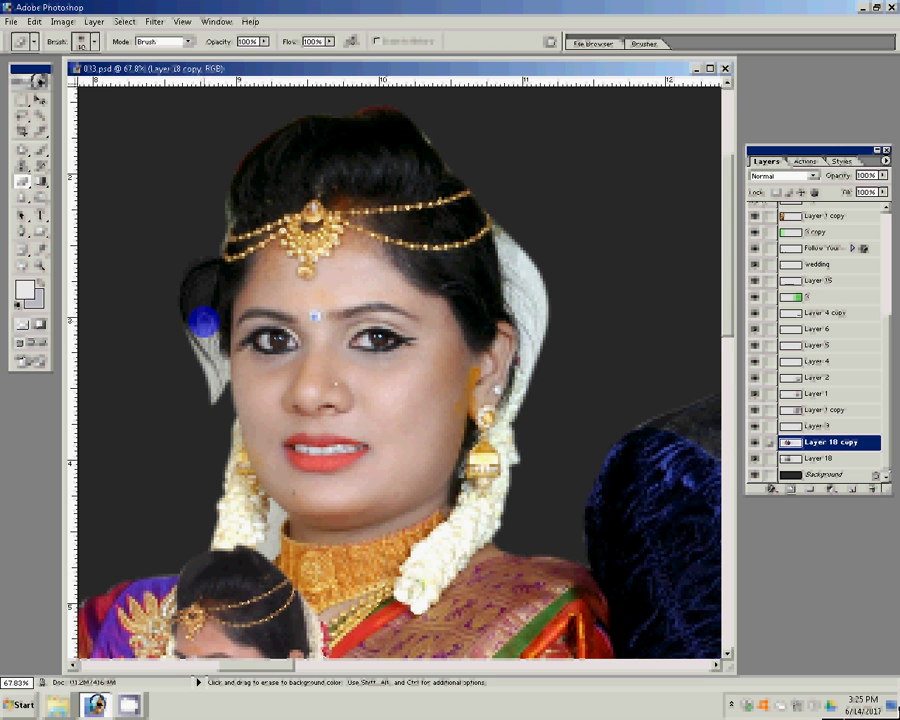
left_click_drag(203, 321, 228, 376)
Erase the white veil and scarf fabric around the bride's head and right earring.
left_click(512, 260)
mouse_move(515, 255)
left_mouse_down()
mouse_move(540, 295)
mouse_move(520, 298)
left_mouse_up()
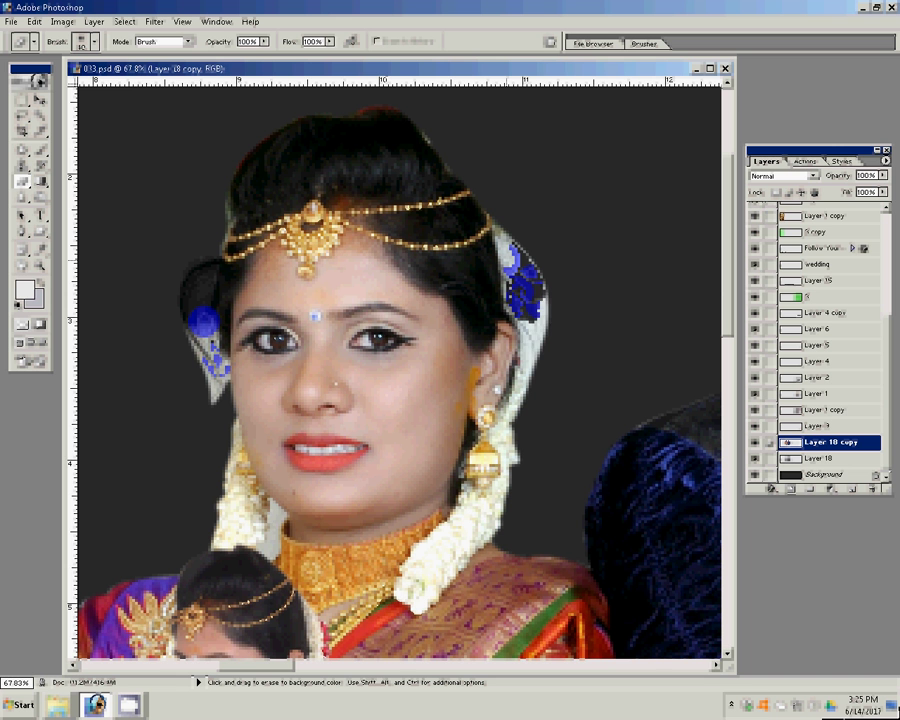
left_click_drag(532, 305, 530, 362)
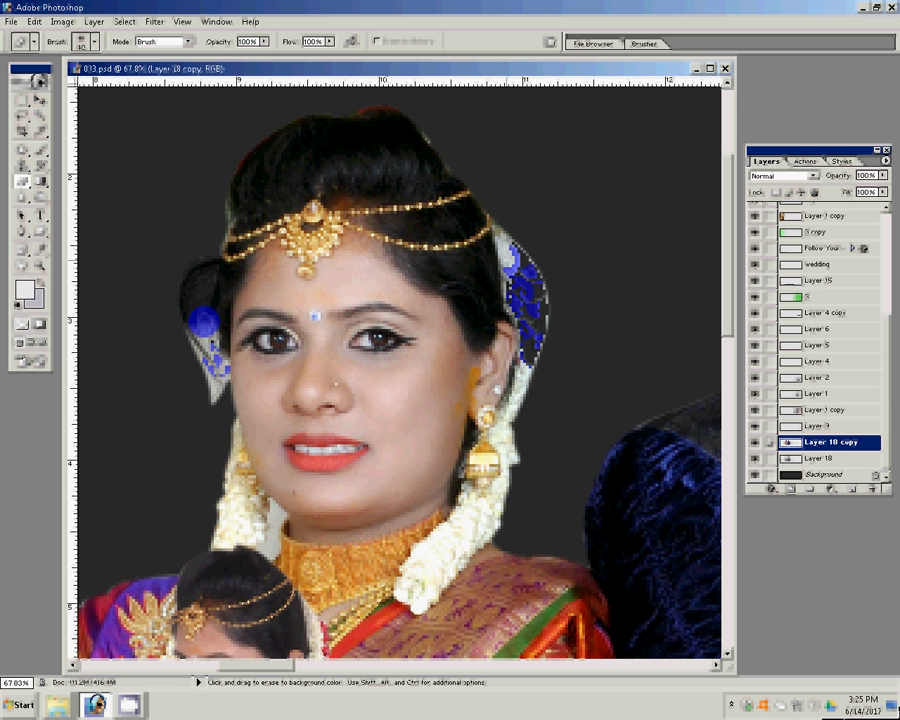
left_click_drag(525, 300, 512, 457)
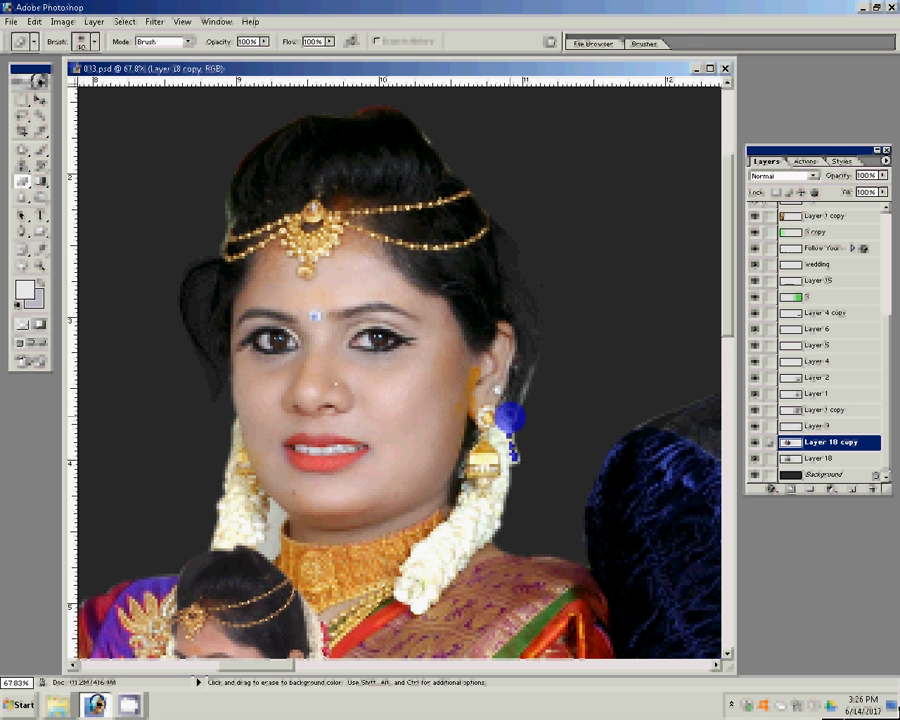
left_click_drag(498, 410, 498, 428)
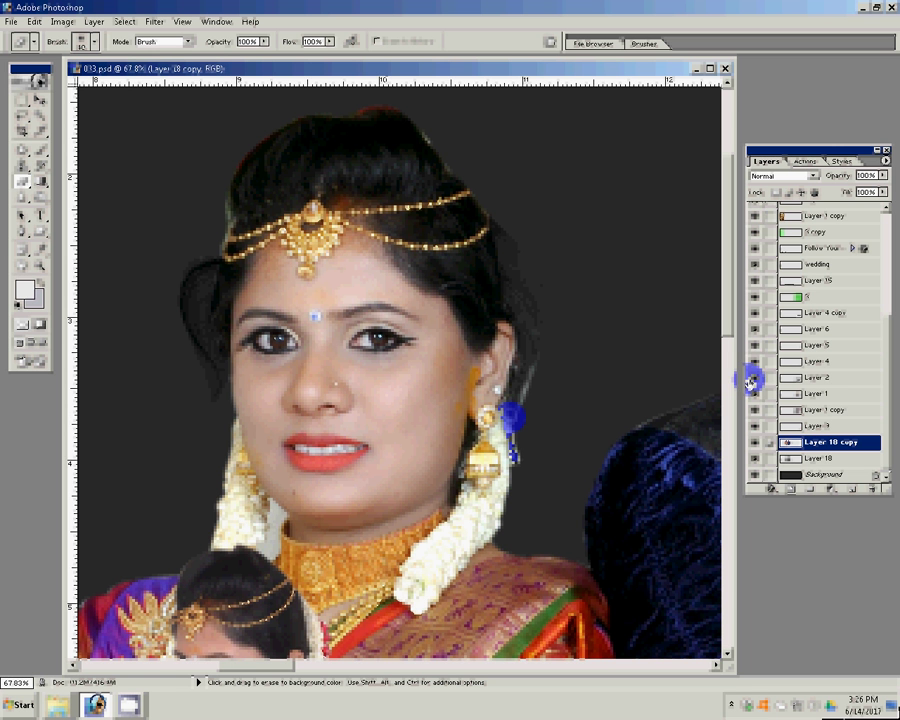
key("ctrl+l")
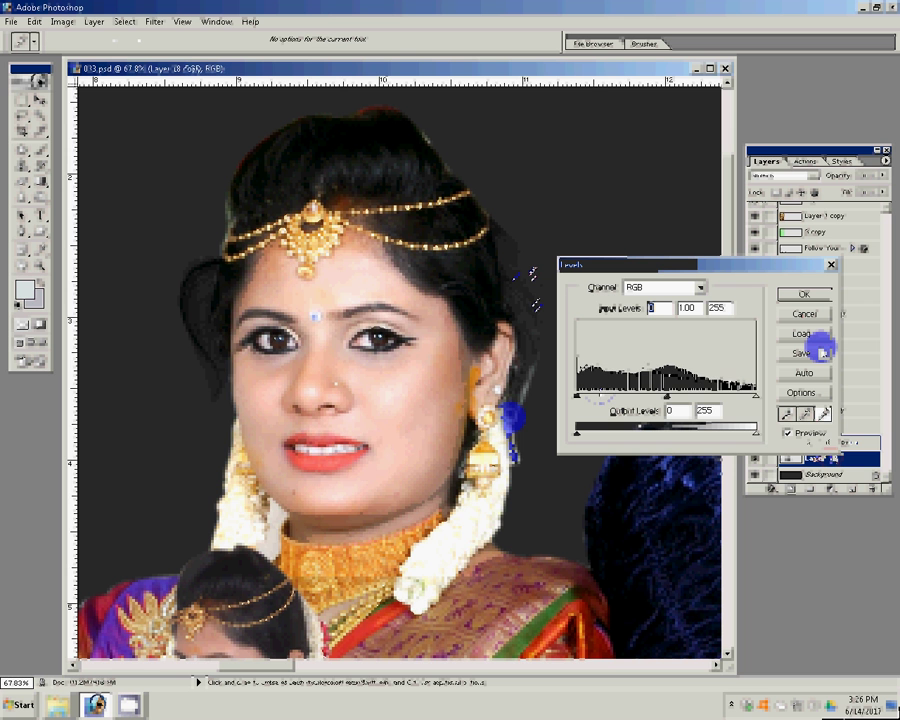
Pick a new Levels white point on the bride's image and confirm the correction.
left_click(201, 291)
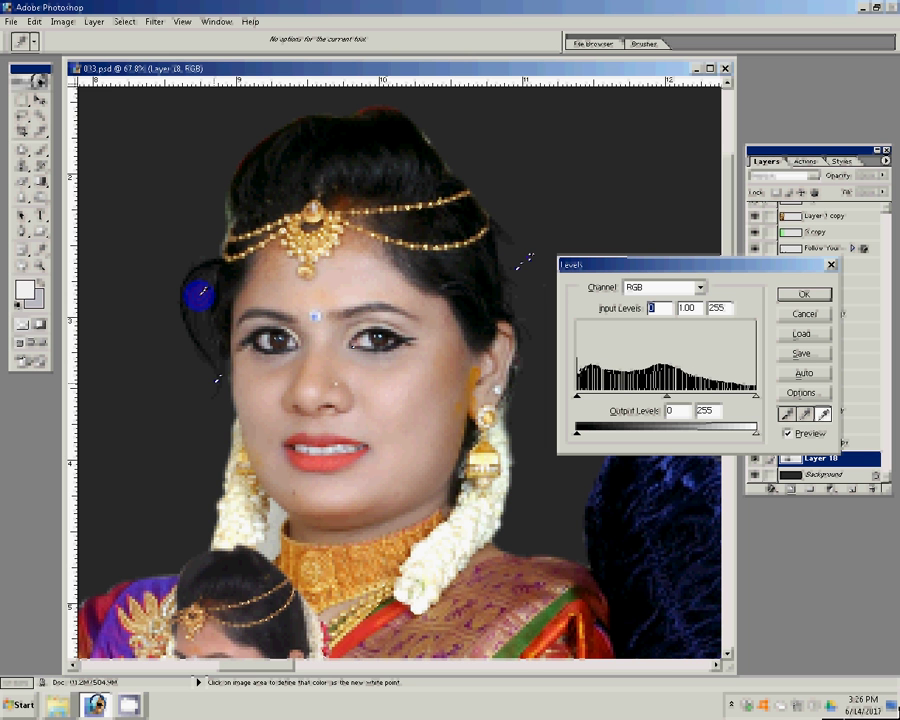
left_click(805, 290)
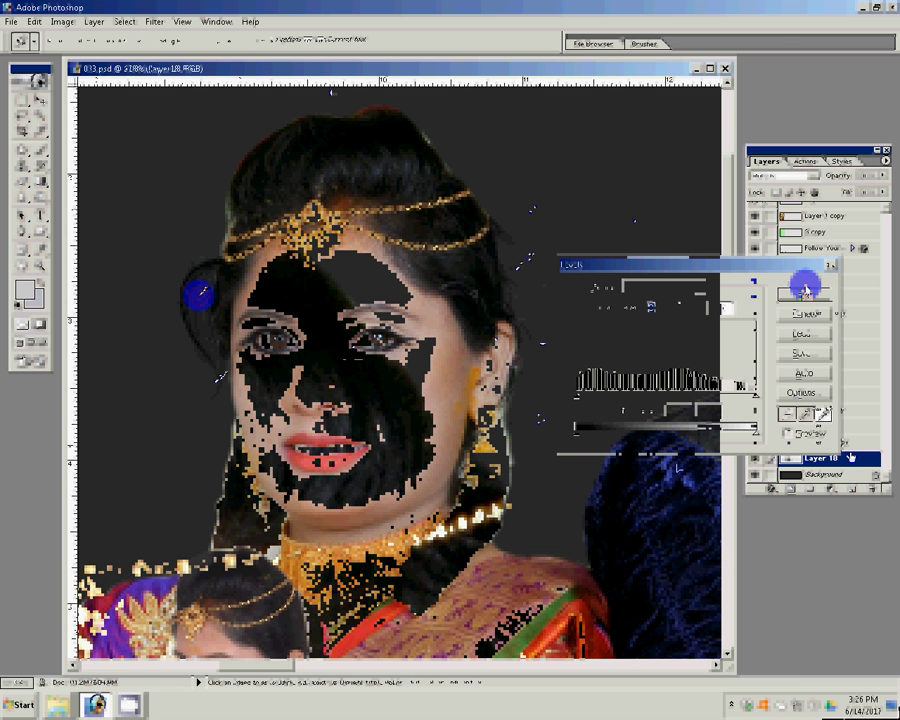
Duplicate Layer 18 again and fit the whole spread on screen.
key("ctrl+j")
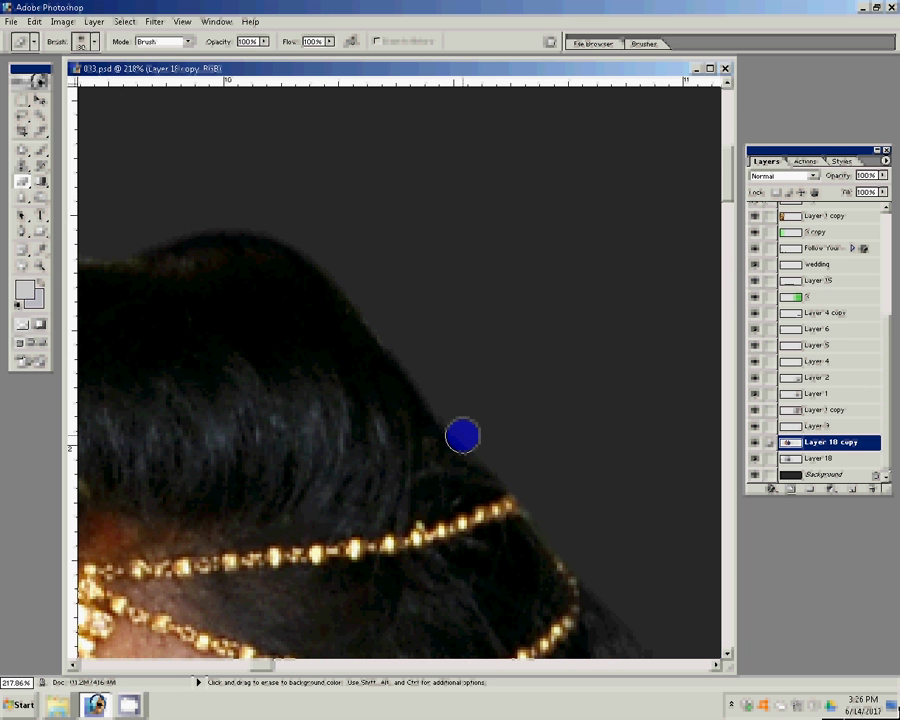
key("z")
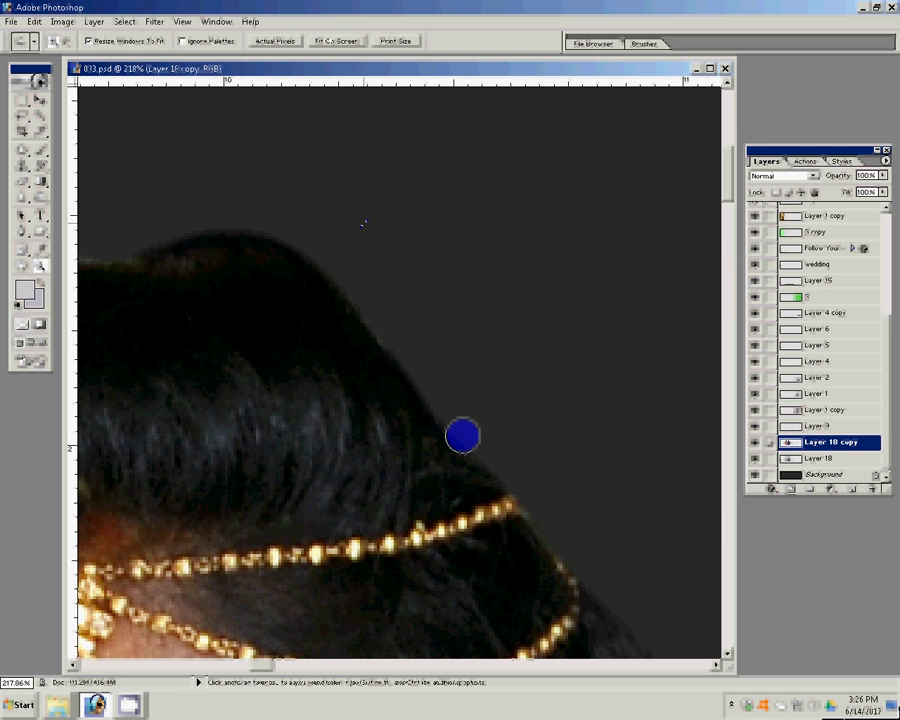
left_click(330, 41)
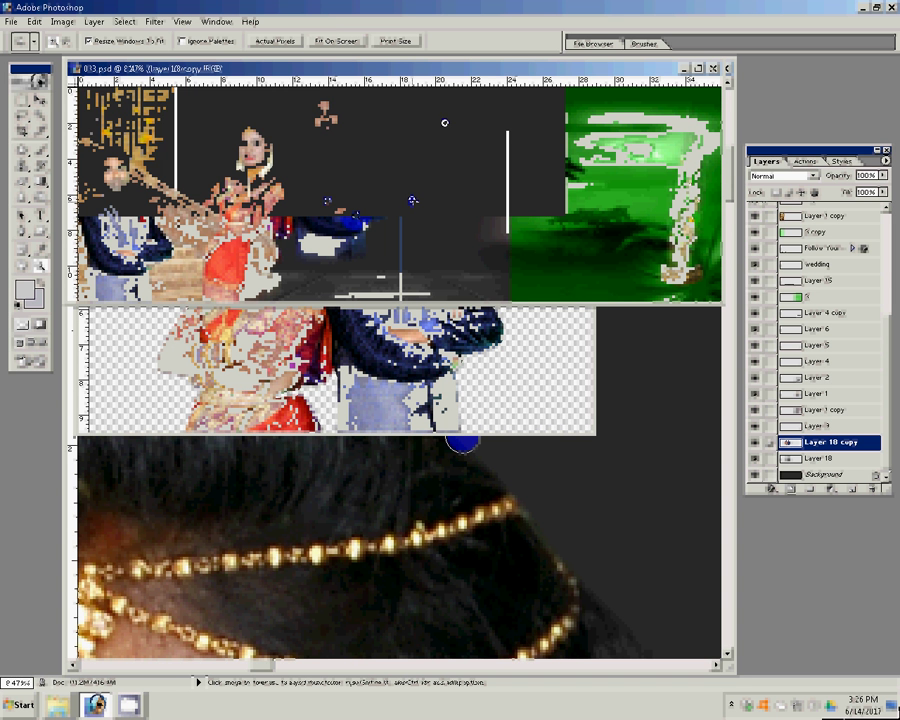
Keep the couple cut-out open and save it as a layered Photoshop PSD file.
left_click(538, 92)
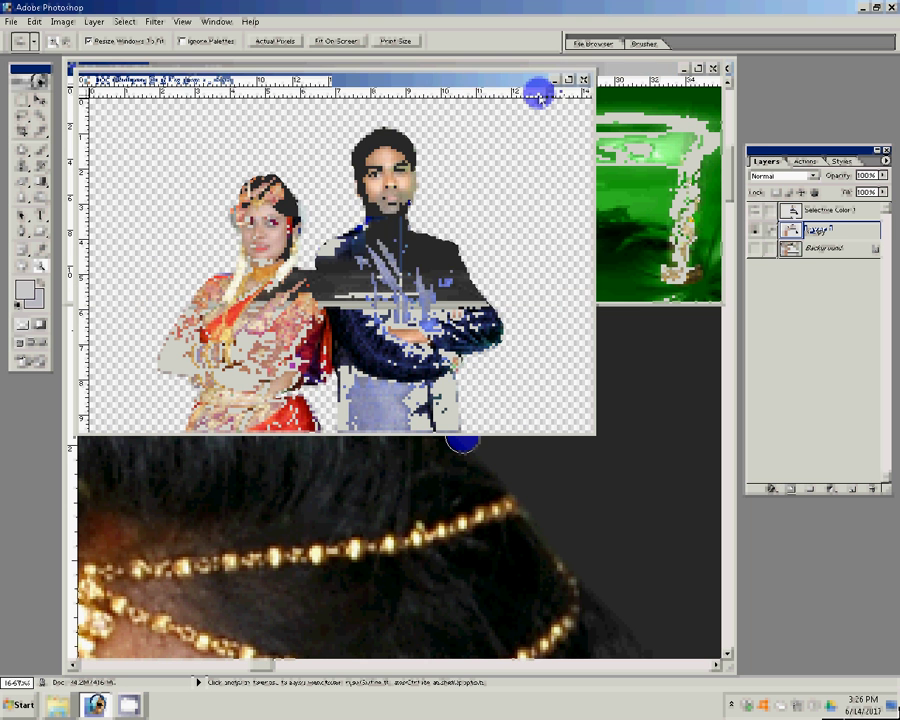
left_click(584, 79)
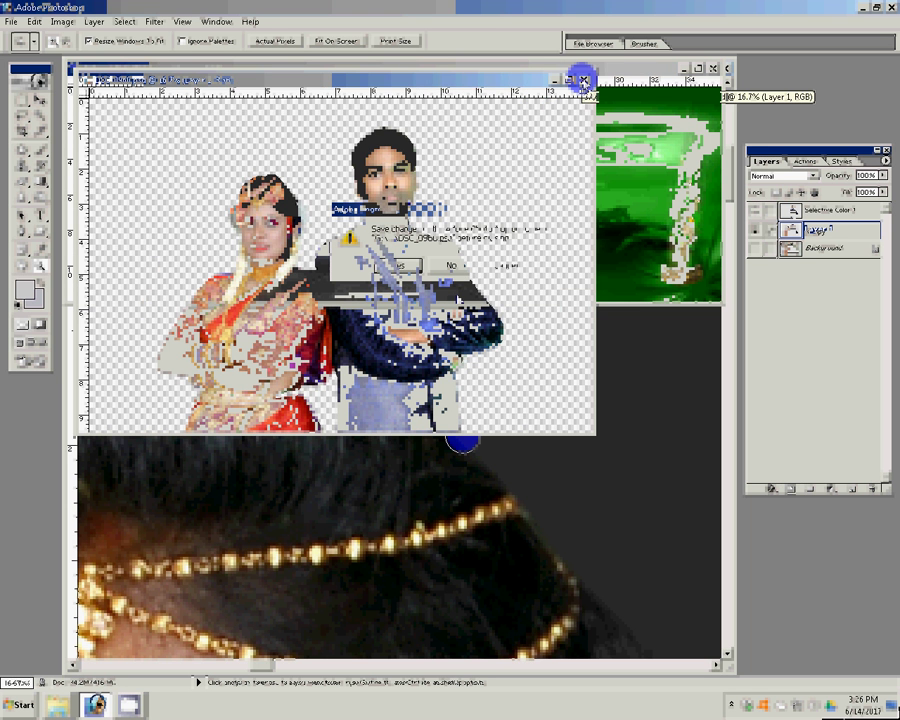
left_click(510, 268)
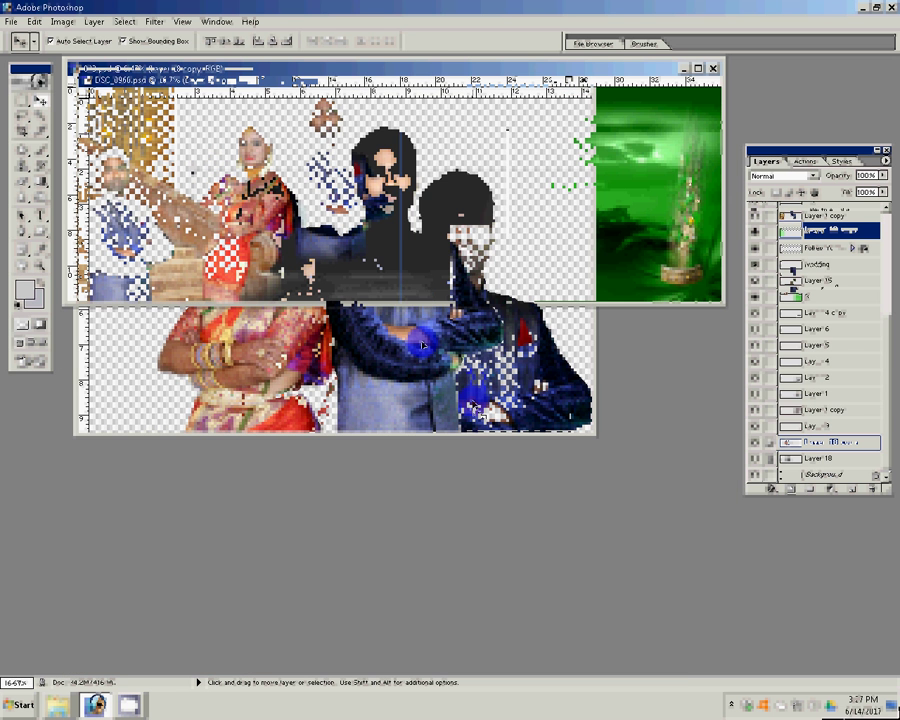
key("ctrl+shift+s")
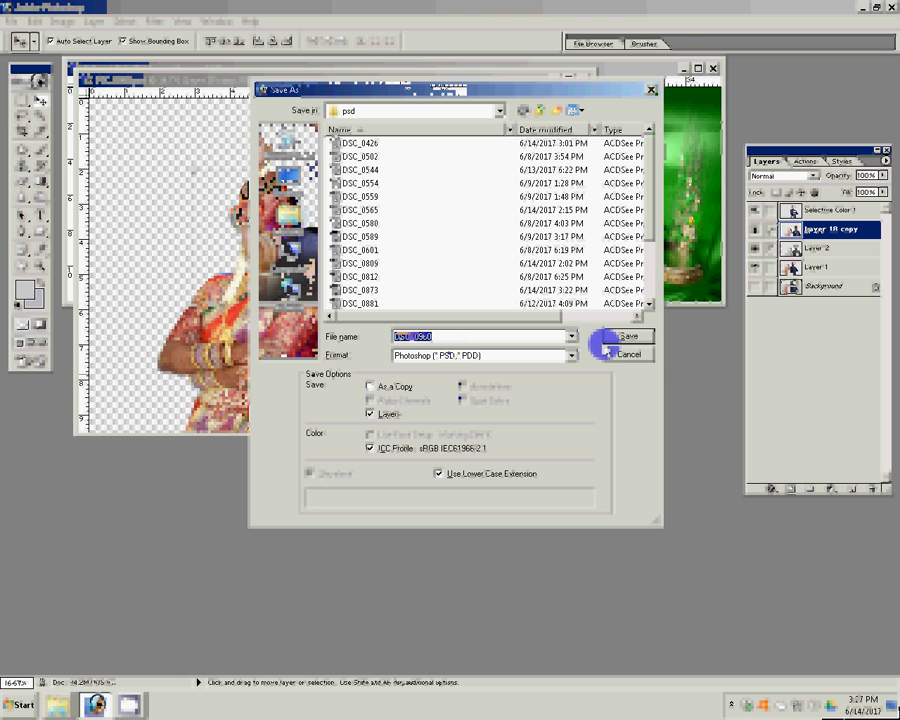
type("d")
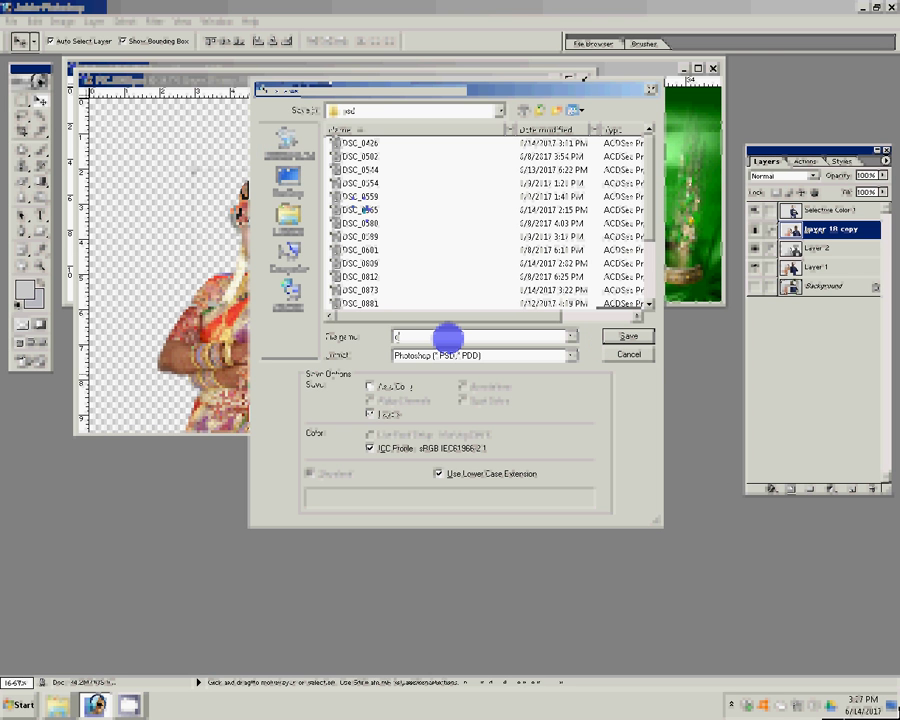
key("Return")
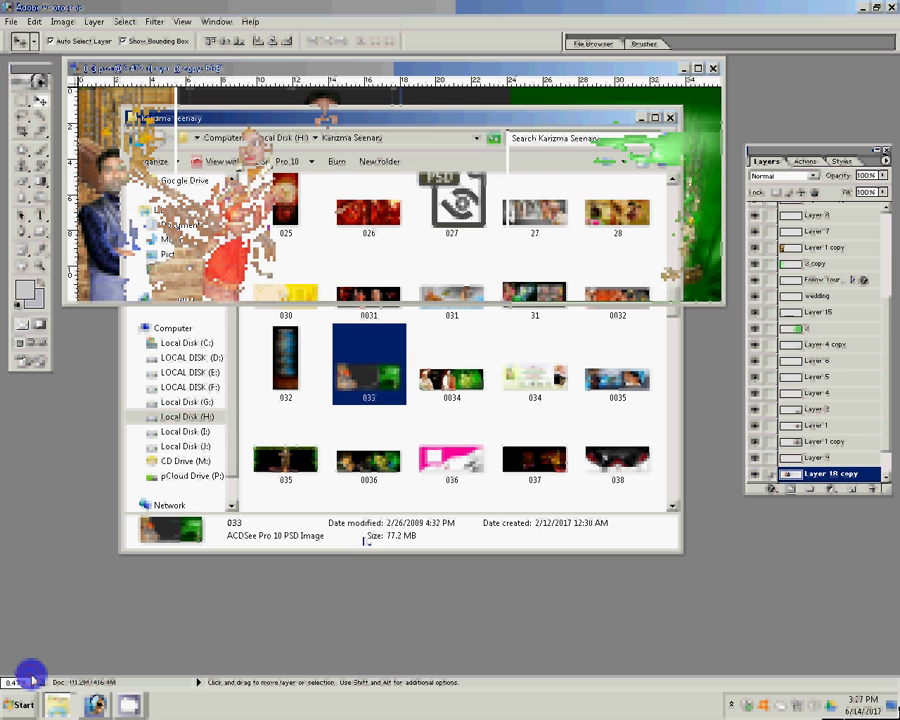
Switch from the album spread to the Explorer window showing G:\Almost finalised\psd.
left_click(449, 143)
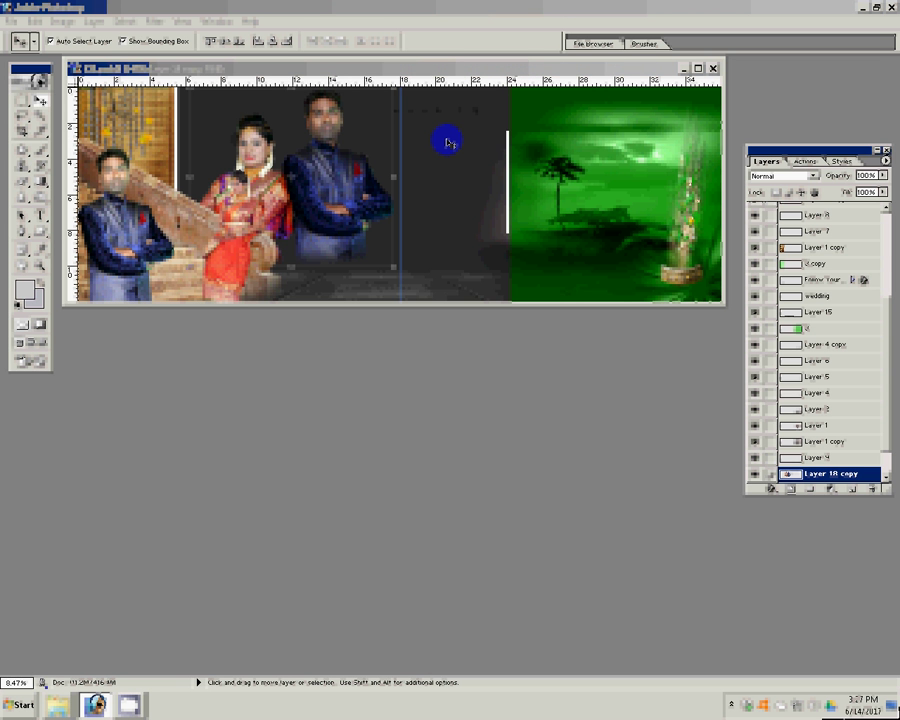
key("alt+Tab")
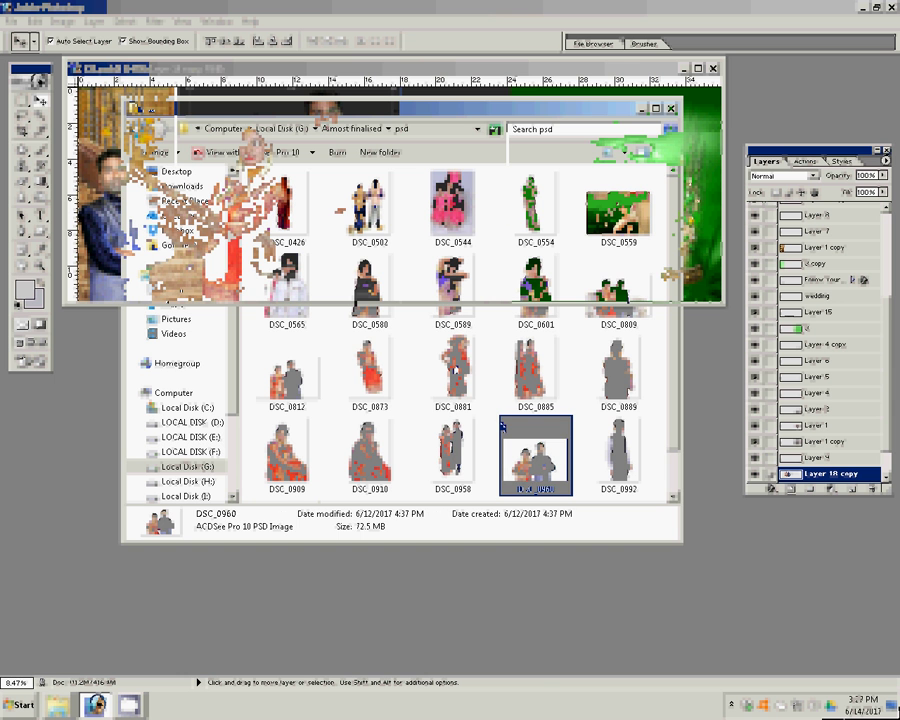
Open the DSC_0885 standing-bride cut-out in Photoshop.
left_click(455, 370)
key("Right")
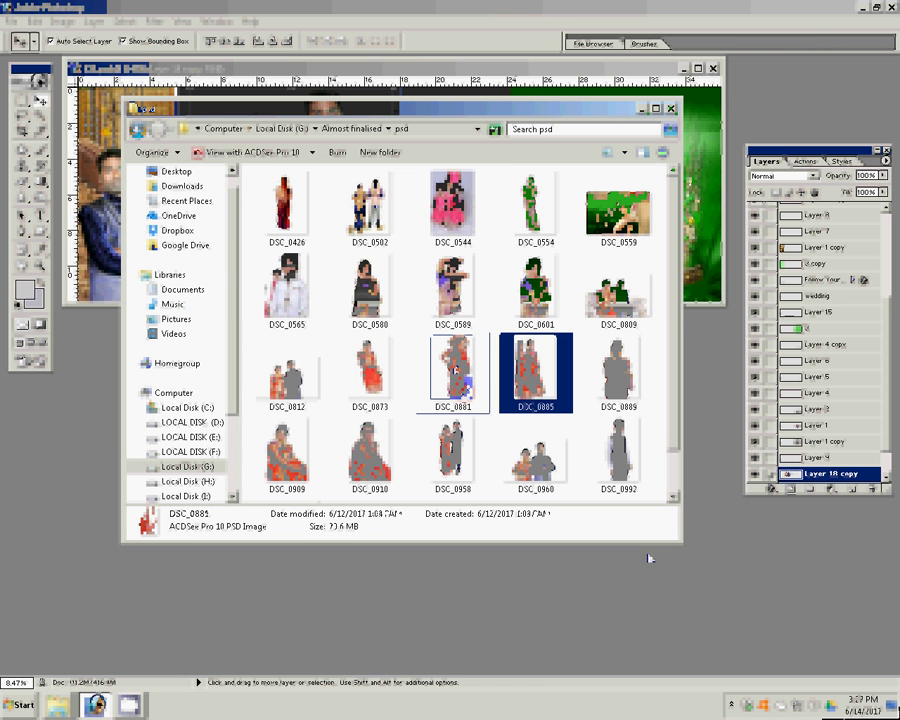
key("Return")
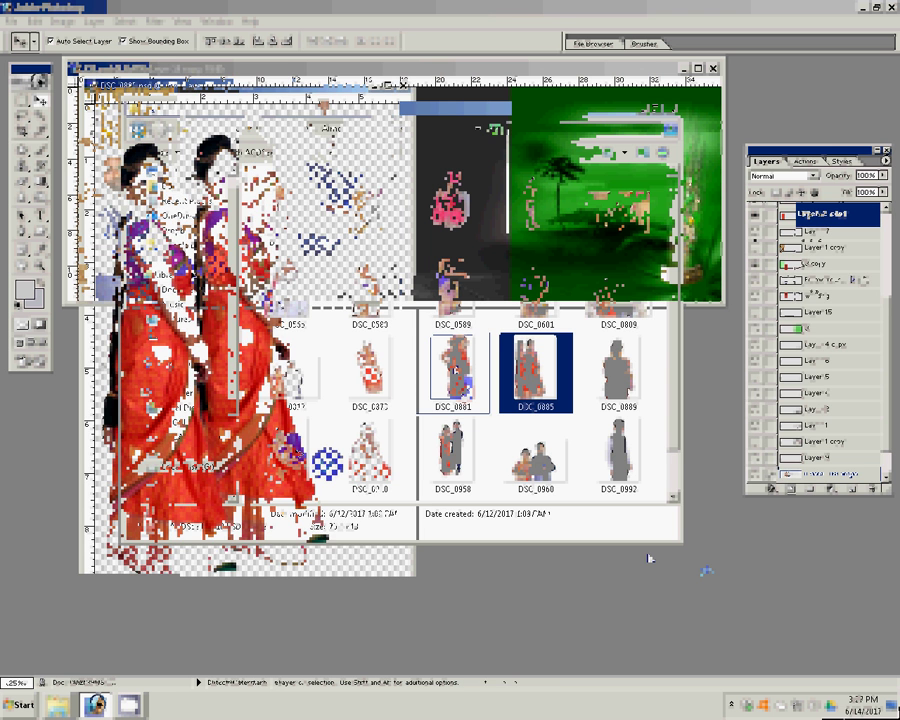
Drag DSC_0809 into the album spread, adding the seated couple as Layer 20.
left_click(428, 265)
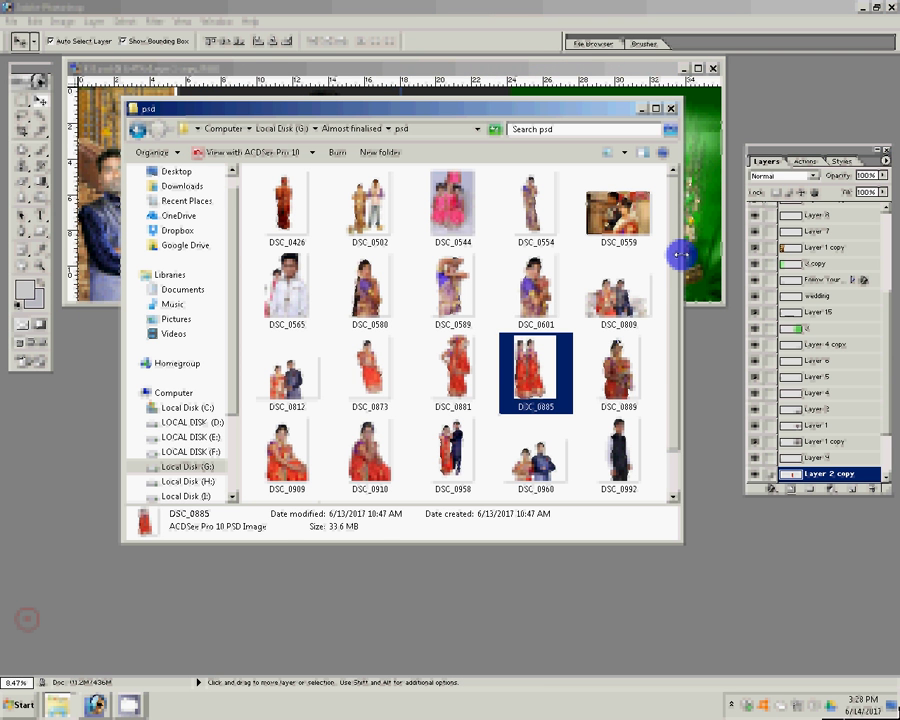
key("Up")
key("Right")
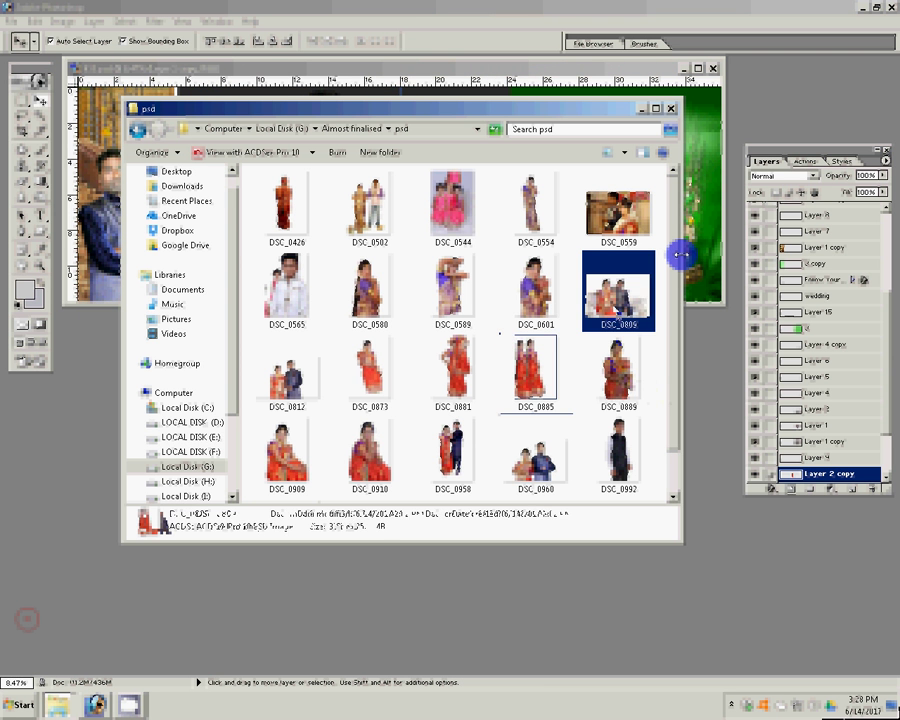
left_click_drag(615, 312, 705, 457)
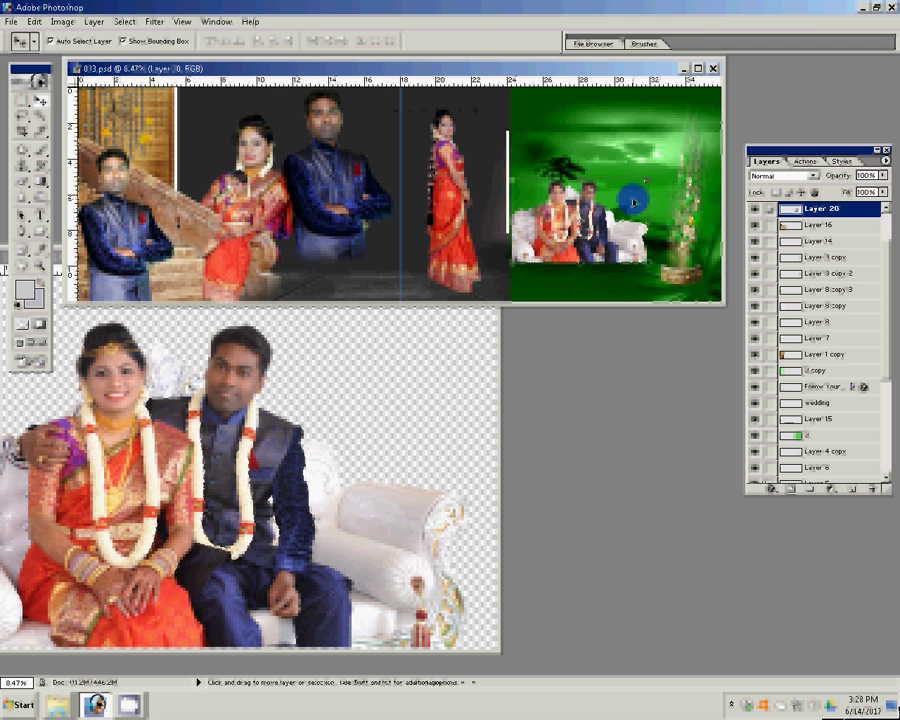
Scale the seated couple to 169.6% and place it lower-left in the green panel.
key("ctrl+t")
left_click_drag(633, 200, 693, 148)
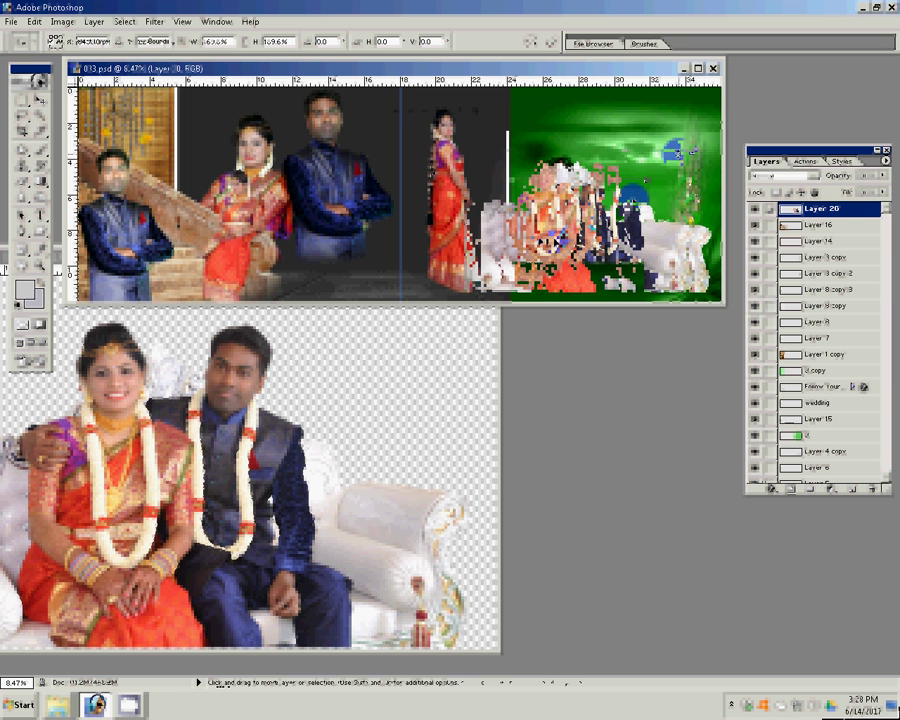
key("Return")
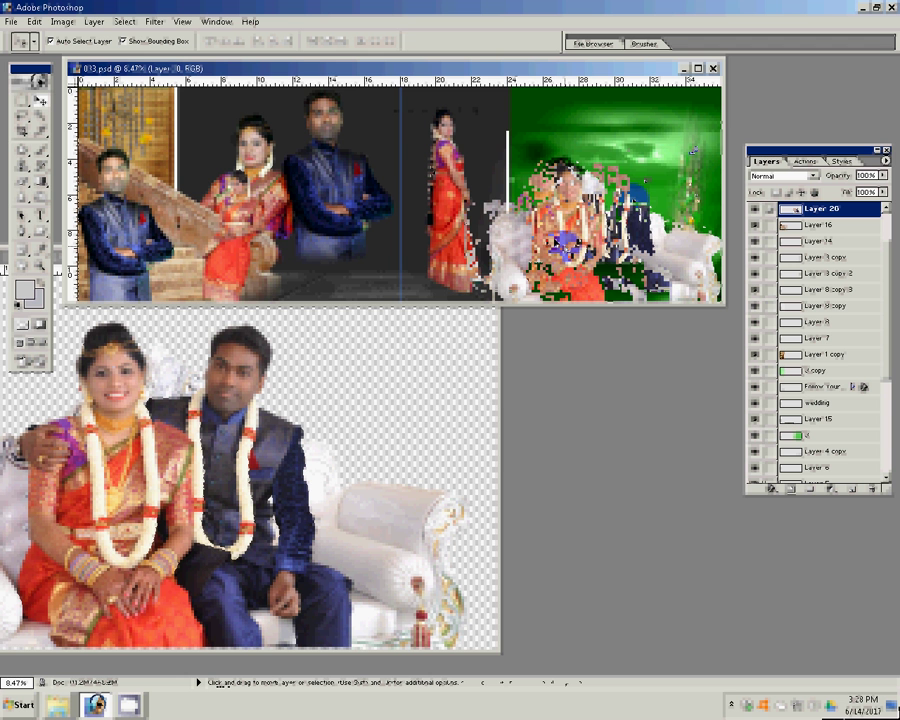
left_click_drag(565, 244, 580, 240)
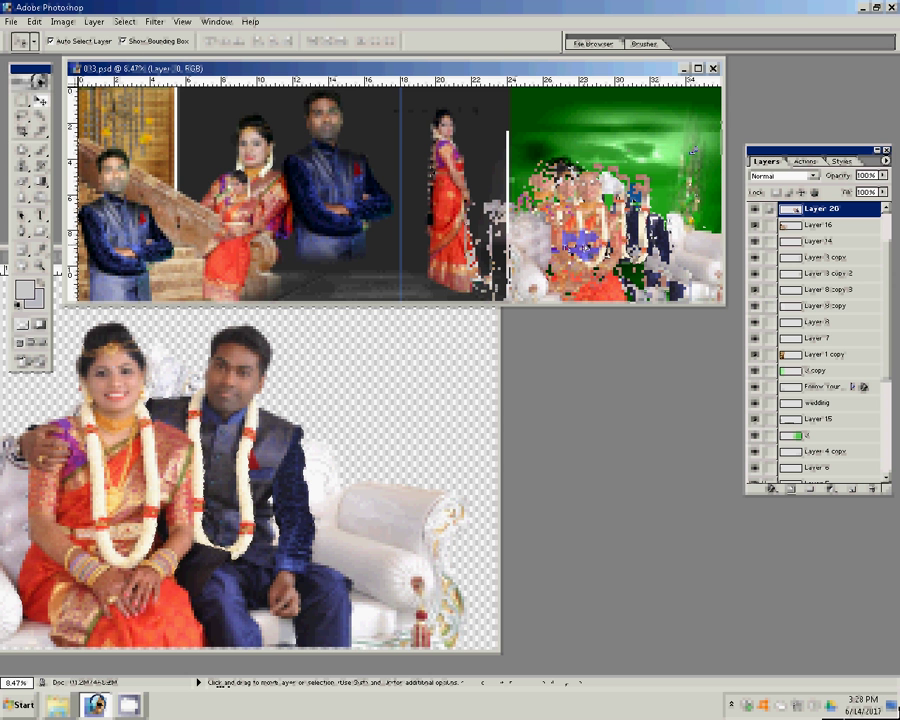
left_click_drag(573, 238, 569, 237)
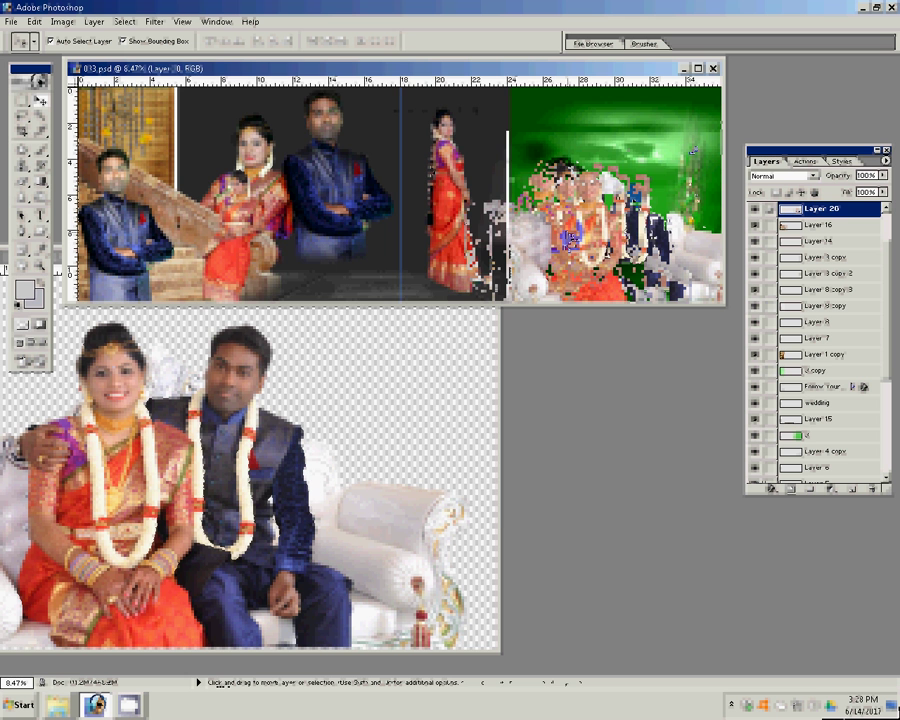
key("ctrl+shift+s")
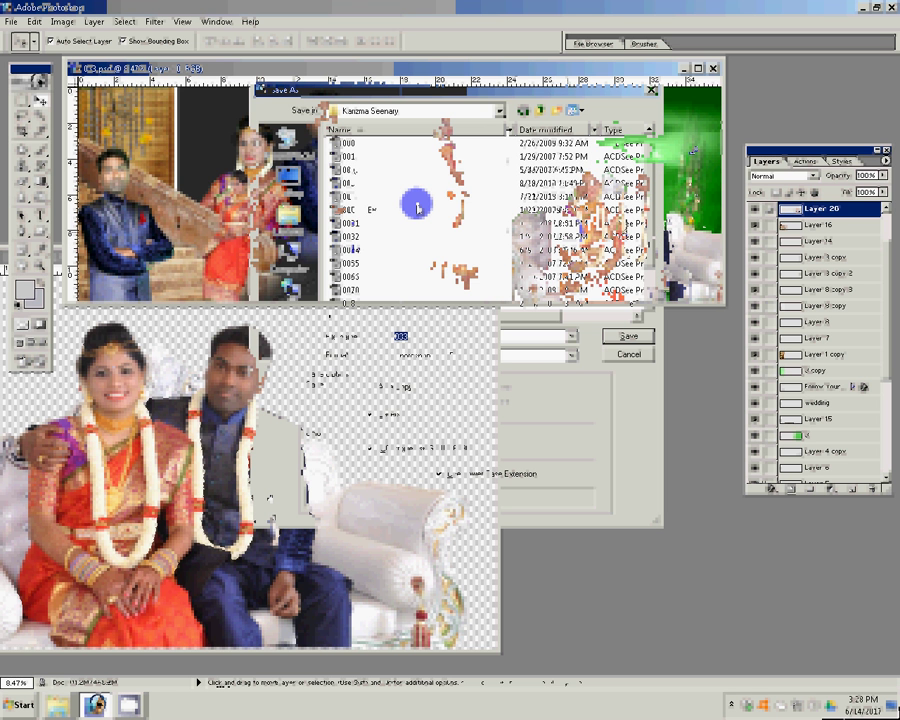
Save the spread as 36.psd in the NK folder on Local Disk (G:).
left_click(290, 252)
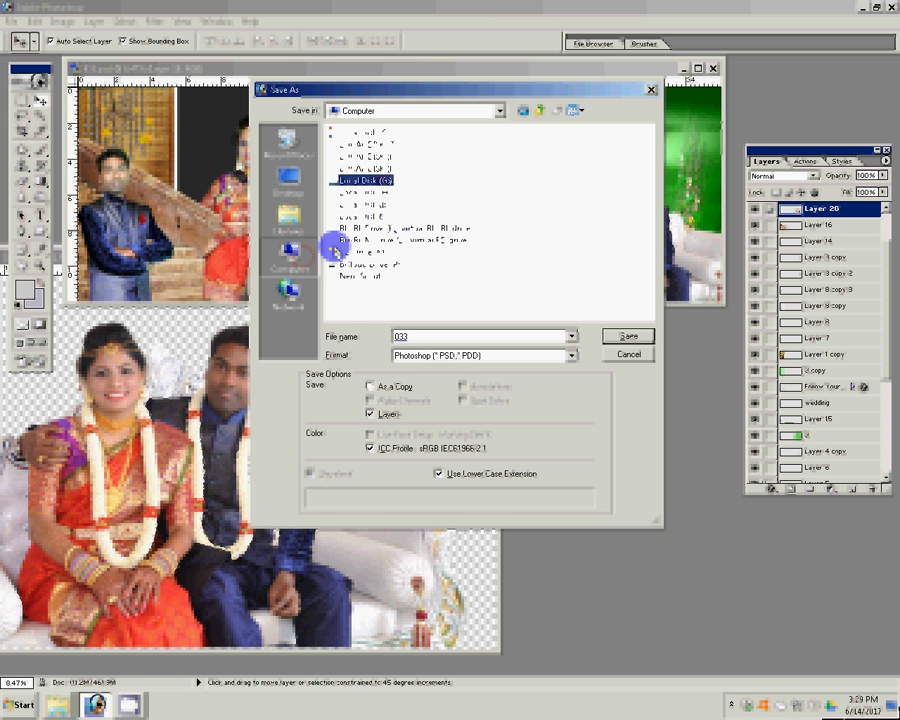
key("Return")
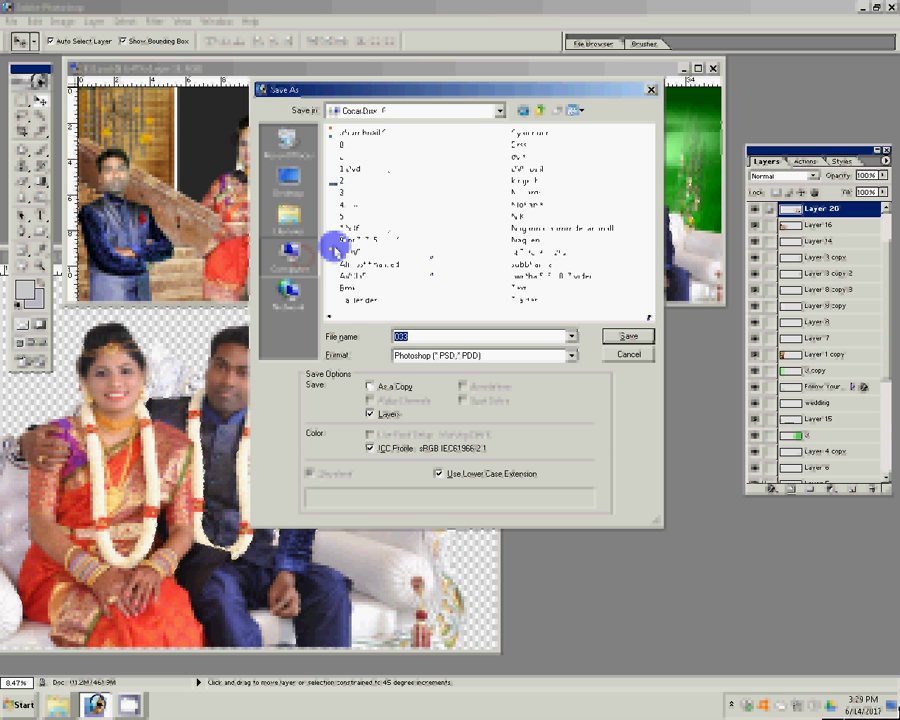
mouse_move(522, 227)
left_click(512, 216)
double_click(335, 250)
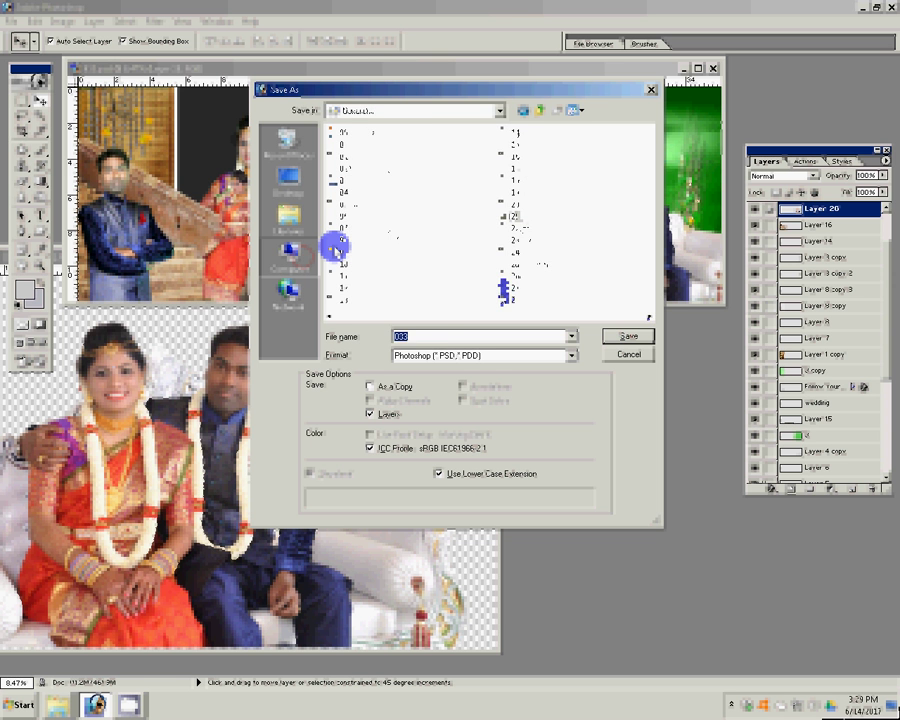
double_click(430, 334)
type("3")
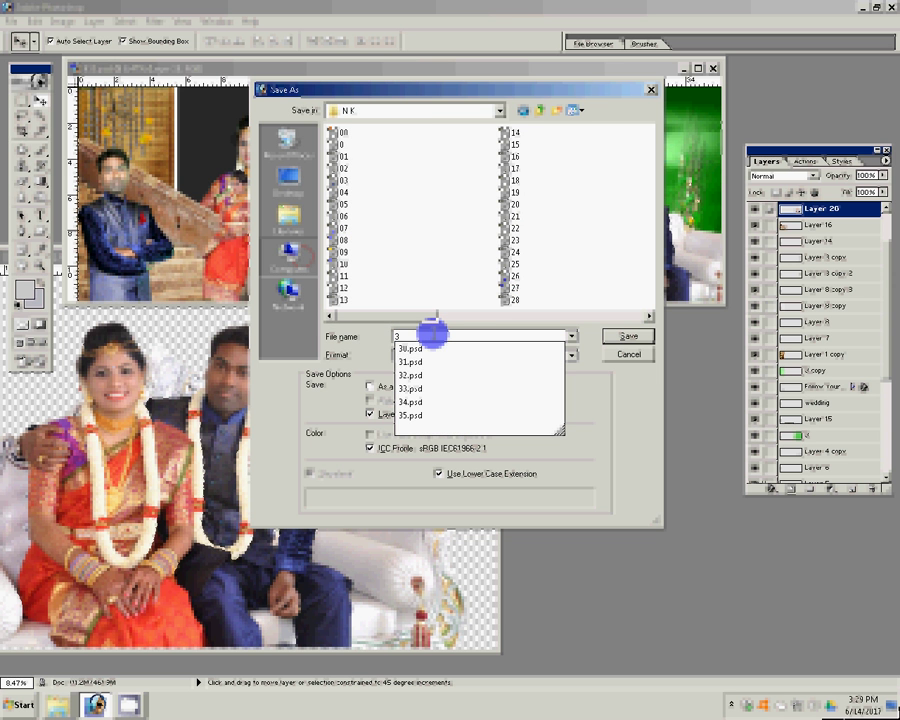
type("6")
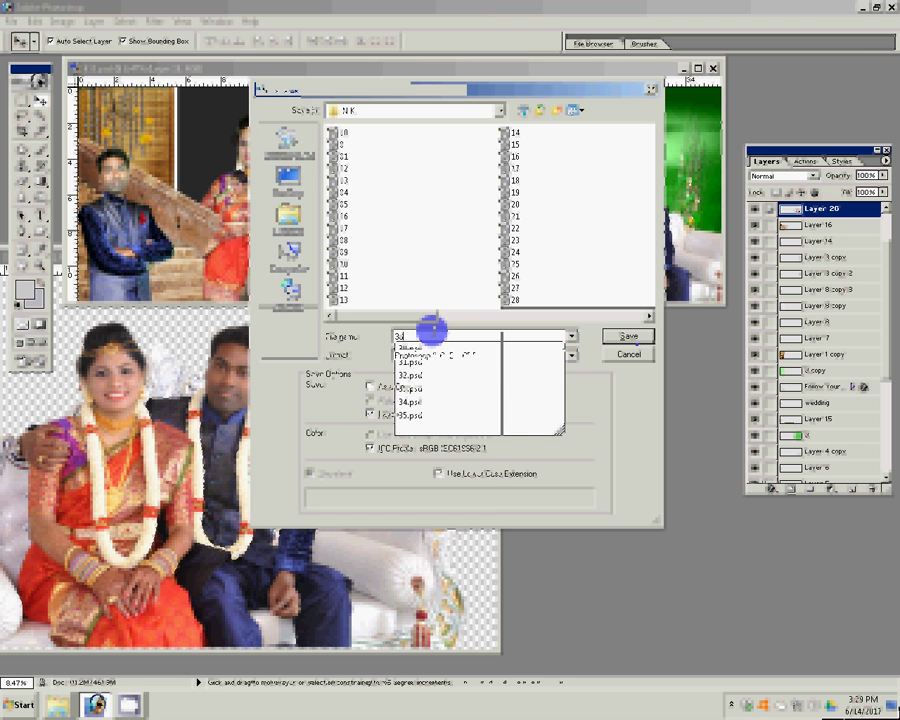
key("Return")
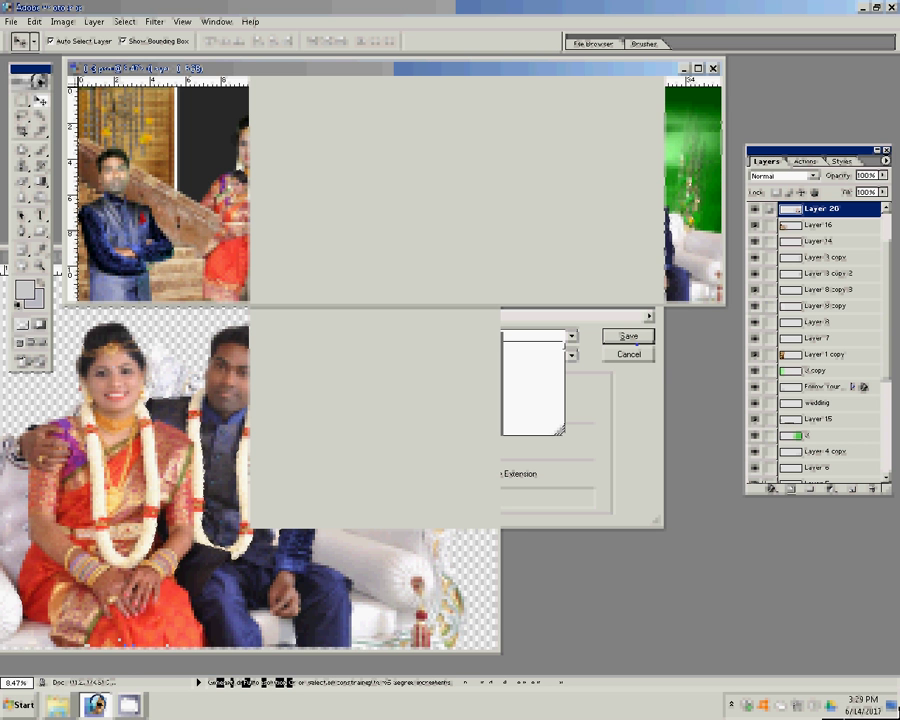
left_click(130, 704)
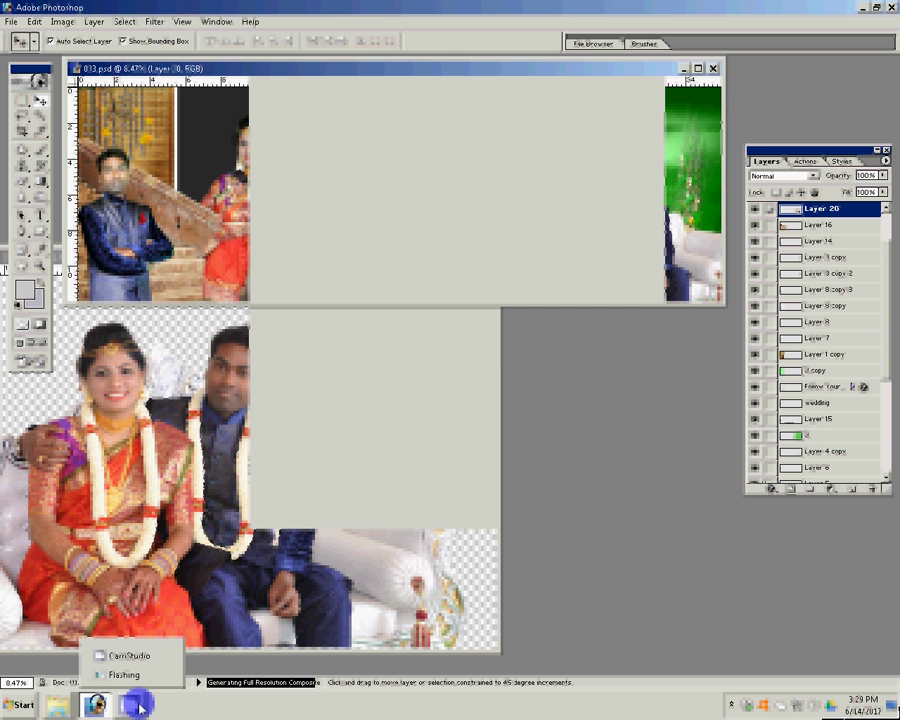